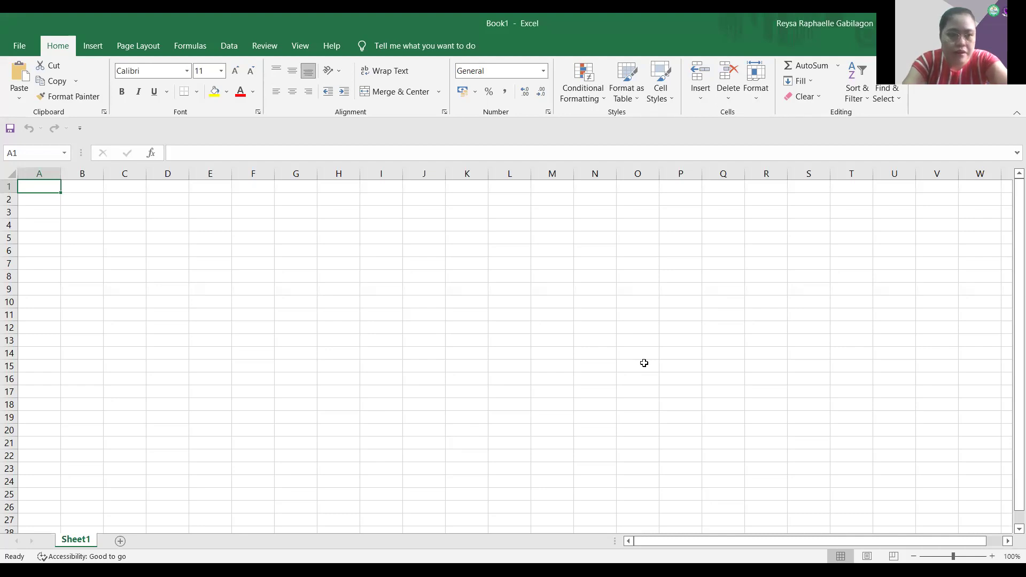
# - Enter the column header Scores in cell A1 and go to cell A2
pyautogui.write('Score')
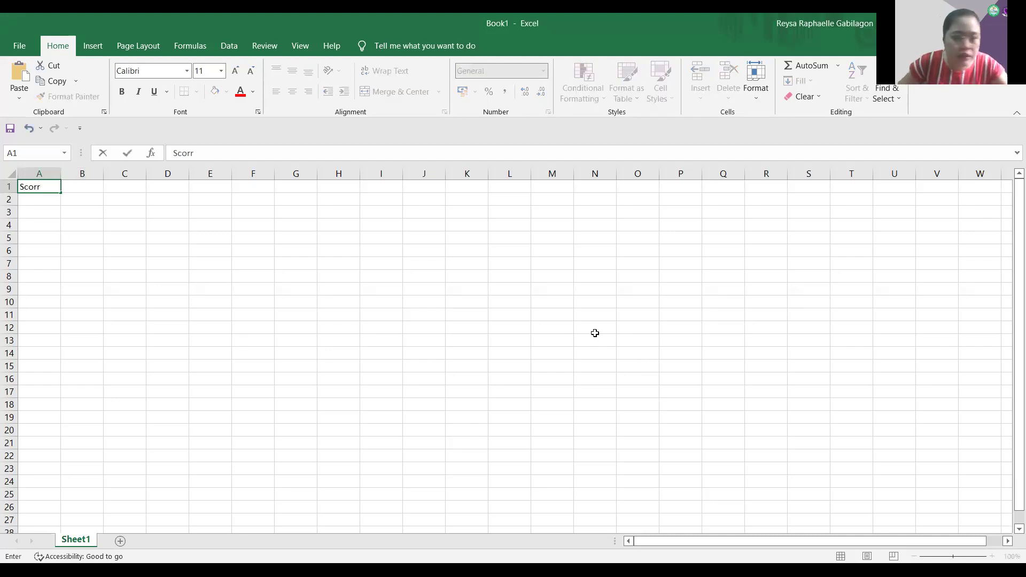
pyautogui.press('BackSpace')
pyautogui.write('es')
pyautogui.press('Return')
pyautogui.press('Return')
pyautogui.press('Up')
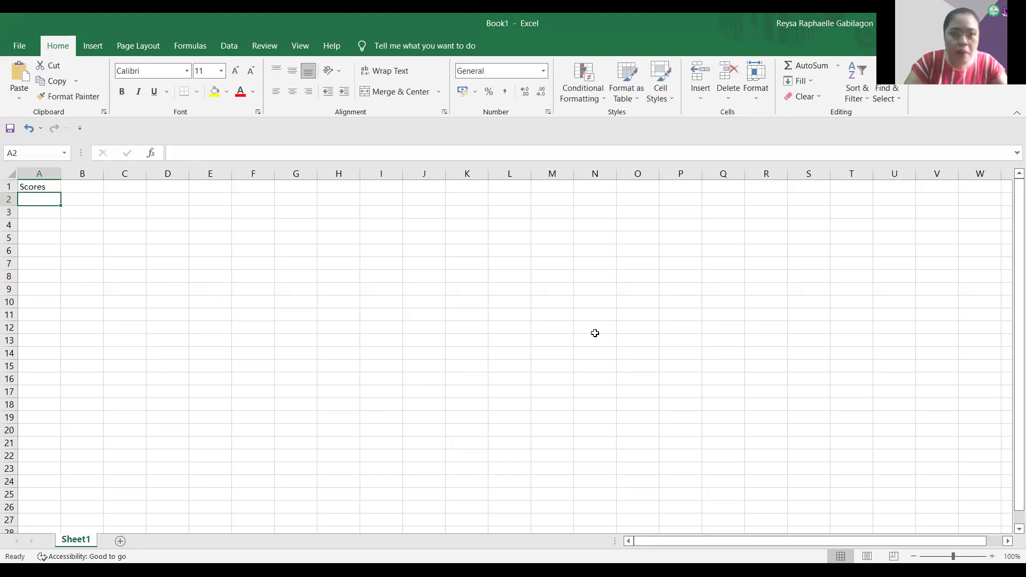
# - Enter the scores 9, 8, 9, 8 and 6 down cells A2 to A6
pyautogui.write('9')
pyautogui.press('Return')
pyautogui.write('8')
pyautogui.press('Return')
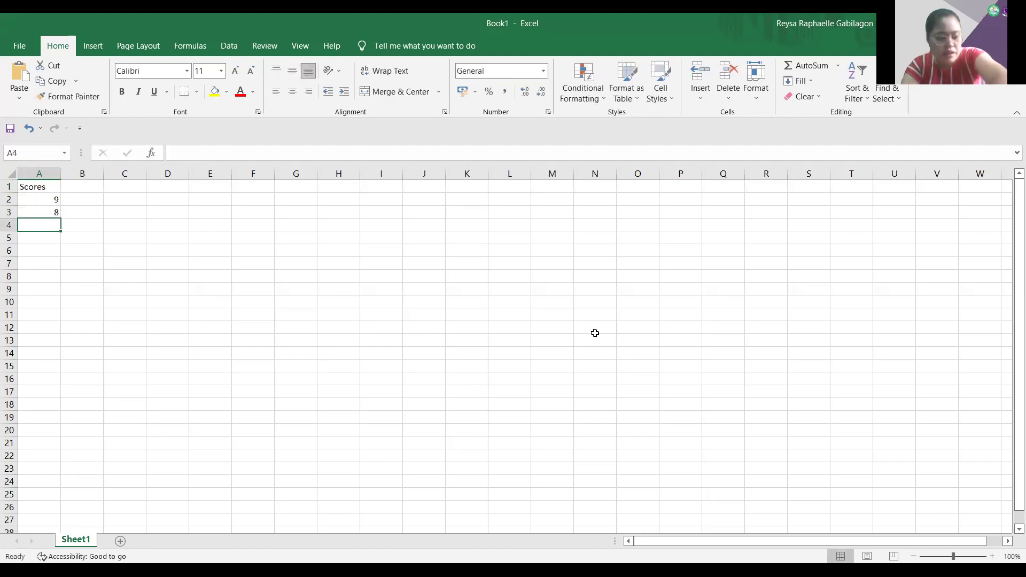
pyautogui.write('9')
pyautogui.press('Return')
pyautogui.write('8')
pyautogui.press('Return')
pyautogui.write('6')
pyautogui.press('Return')
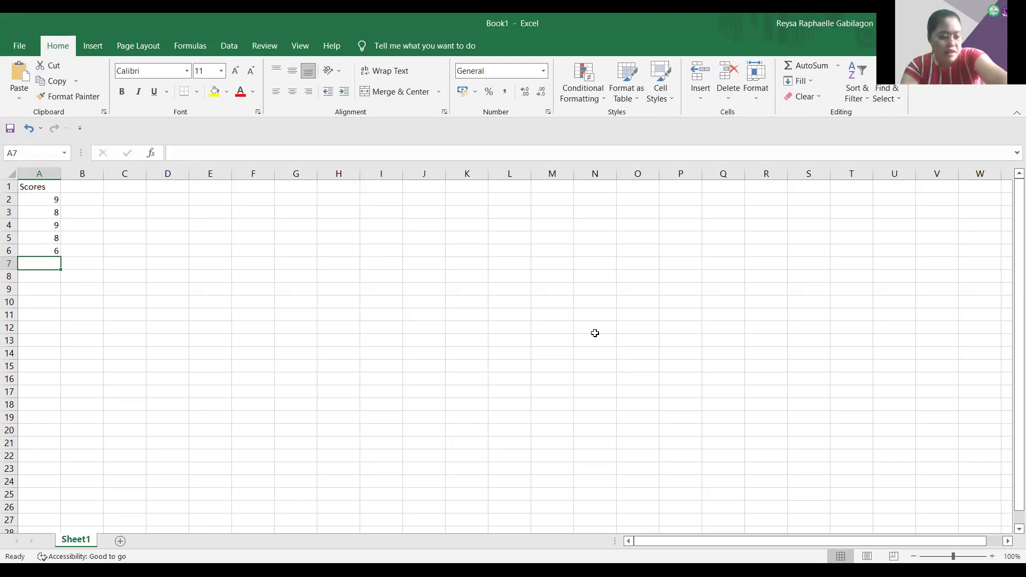
# - Enter the scores 8, 4, 9, 5 and 10 down cells A7 to A11
pyautogui.write('8')
pyautogui.press('Return')
pyautogui.write('4')
pyautogui.press('Return')
pyautogui.write('9')
pyautogui.press('Return')
pyautogui.write('5')
pyautogui.press('Return')
pyautogui.write('1')
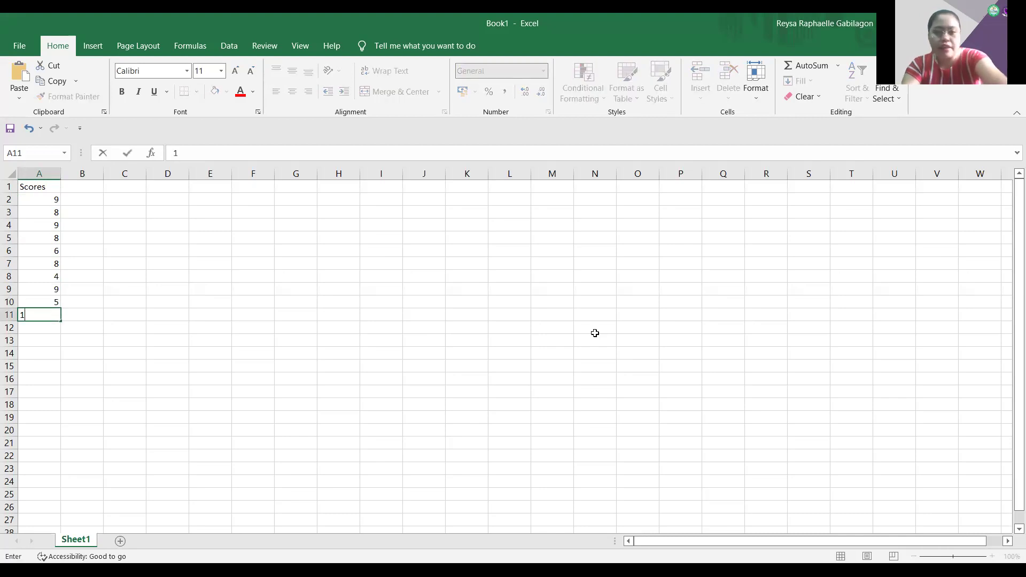
pyautogui.write('0')
pyautogui.press('Return')
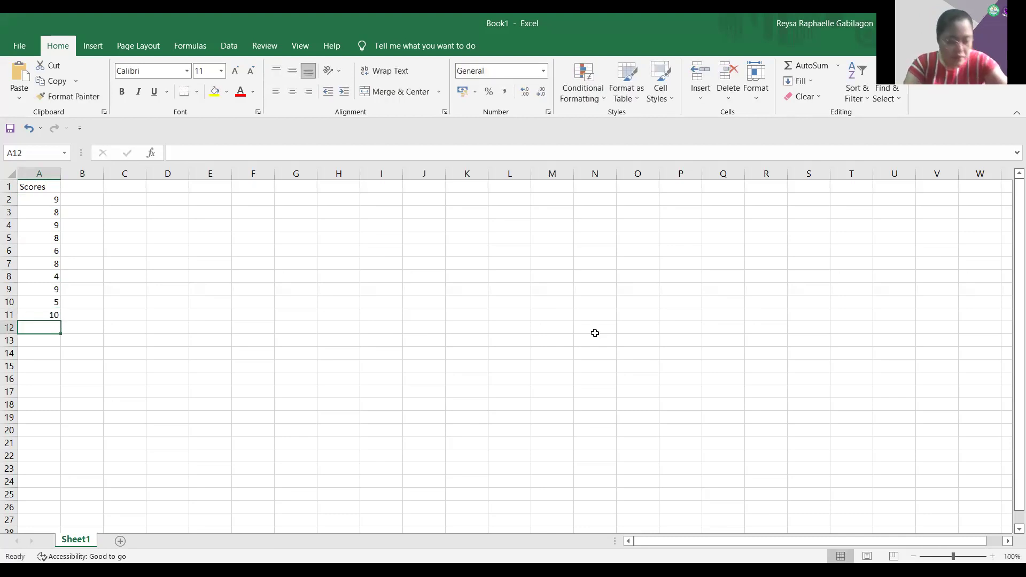
# - Enter the scores 7, 9, 6, 5, 4 and 7 down cells A12 to A17
pyautogui.write('7')
pyautogui.press('Return')
pyautogui.write('9')
pyautogui.press('Return')
pyautogui.write('6')
pyautogui.press('Return')
pyautogui.write('5')
pyautogui.press('Return')
pyautogui.write('4')
pyautogui.press('Return')
pyautogui.write('7')
pyautogui.press('Return')
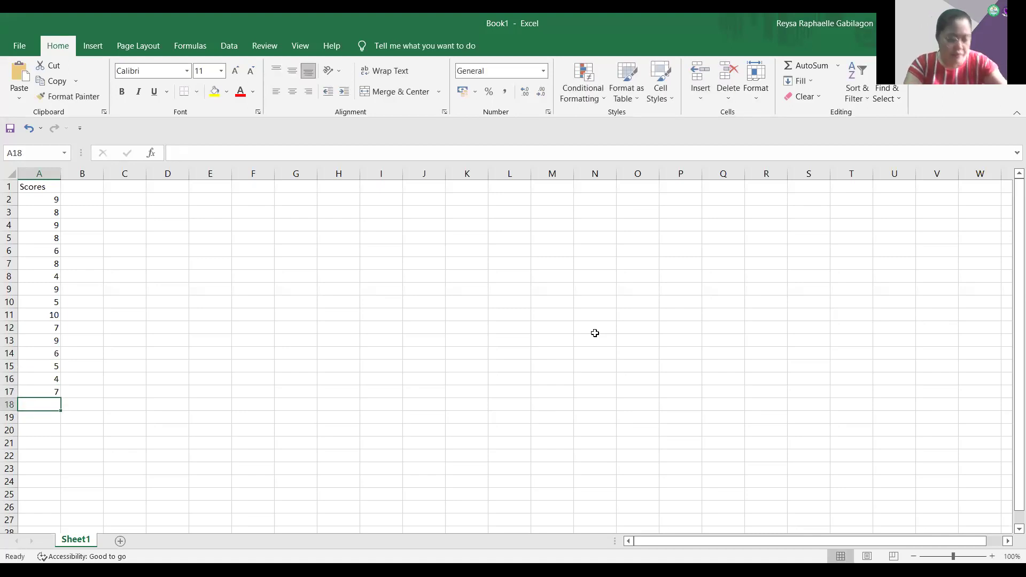
# - Enter the scores 5, 6, 7 and 8 down cells A18 to A21
pyautogui.write('5')
pyautogui.press('Return')
pyautogui.write('6')
pyautogui.press('Return')
pyautogui.write('7')
pyautogui.press('Return')
pyautogui.write('8')
pyautogui.press('Return')
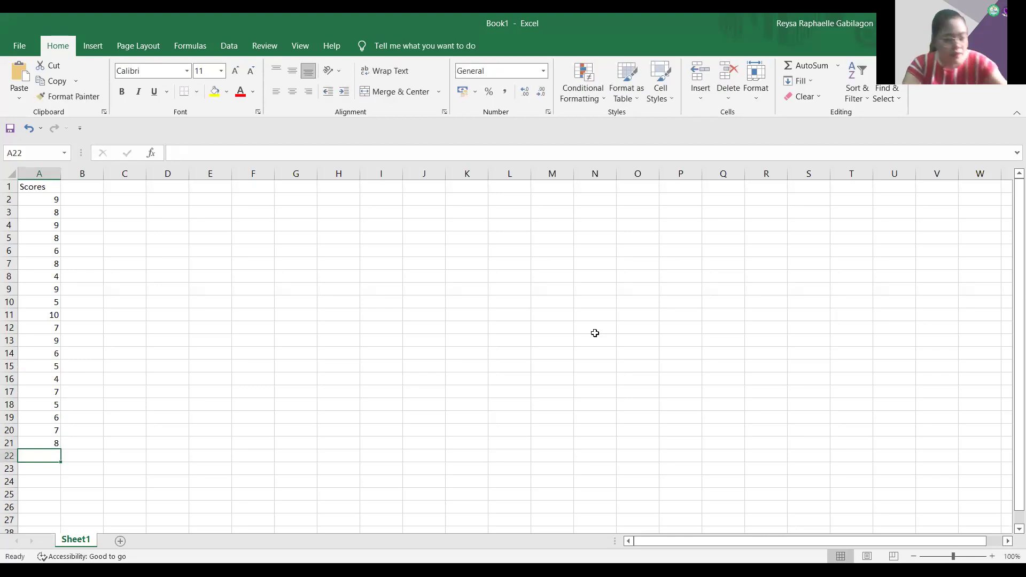
# - Enter the scores 3, 9, 7 and 5 down cells A22 to A25
pyautogui.write('3')
pyautogui.press('Return')
pyautogui.write('9')
pyautogui.press('Return')
pyautogui.write('7')
pyautogui.press('Return')
pyautogui.write('5')
pyautogui.press('Return')
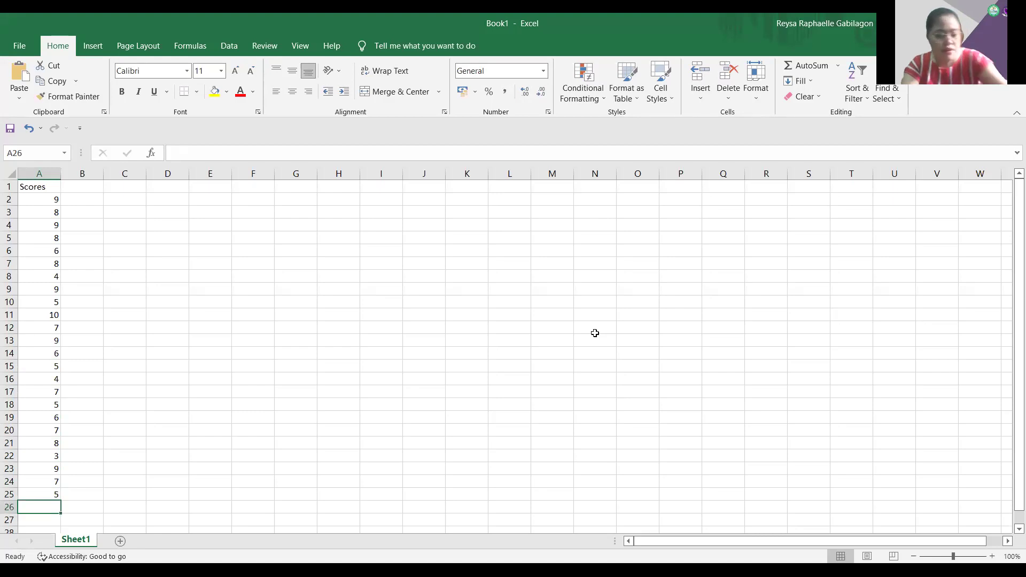
# - Complete the Scores column with 6, 7, 6, 4, 7 and 4 in cells A26 to A31
pyautogui.write('6')
pyautogui.press('Return')
pyautogui.write('7')
pyautogui.press('Return')
pyautogui.write('6')
pyautogui.press('Return')
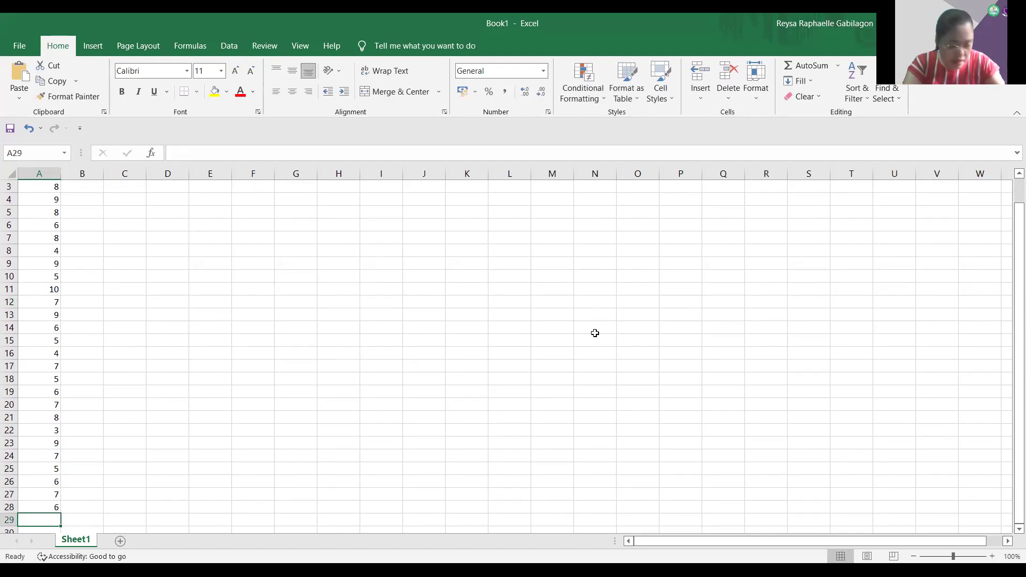
pyautogui.write('4')
pyautogui.press('Return')
pyautogui.write('74')
pyautogui.press('BackSpace')
pyautogui.press('Return')
pyautogui.write('4')
pyautogui.press('Tab')
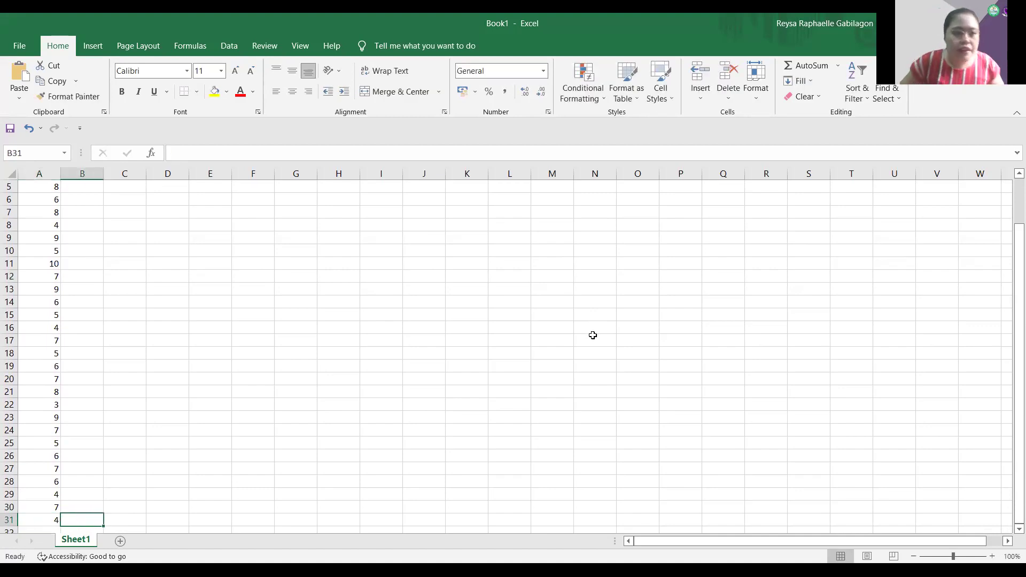
pyautogui.scroll(2, 406, 310)
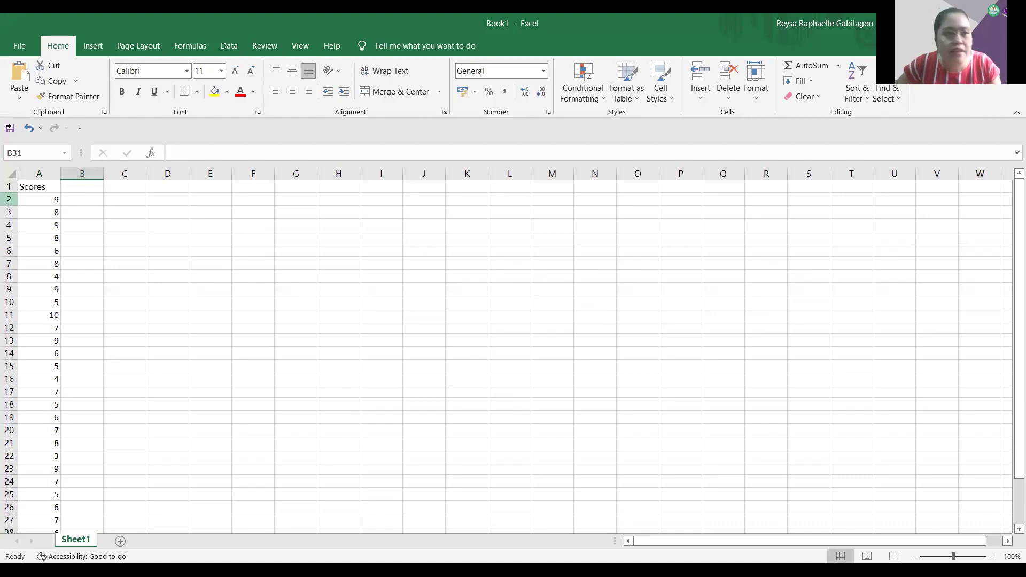
# - Start saving the workbook as a new file in the Pharmaceutical Statistics folder under Documents
pyautogui.click(27, 46)
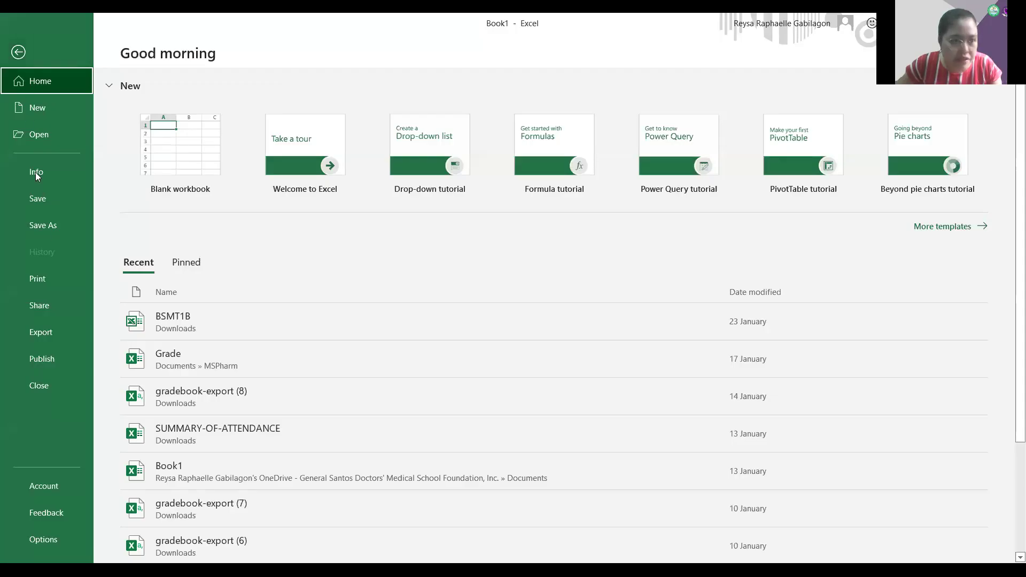
pyautogui.click(64, 225)
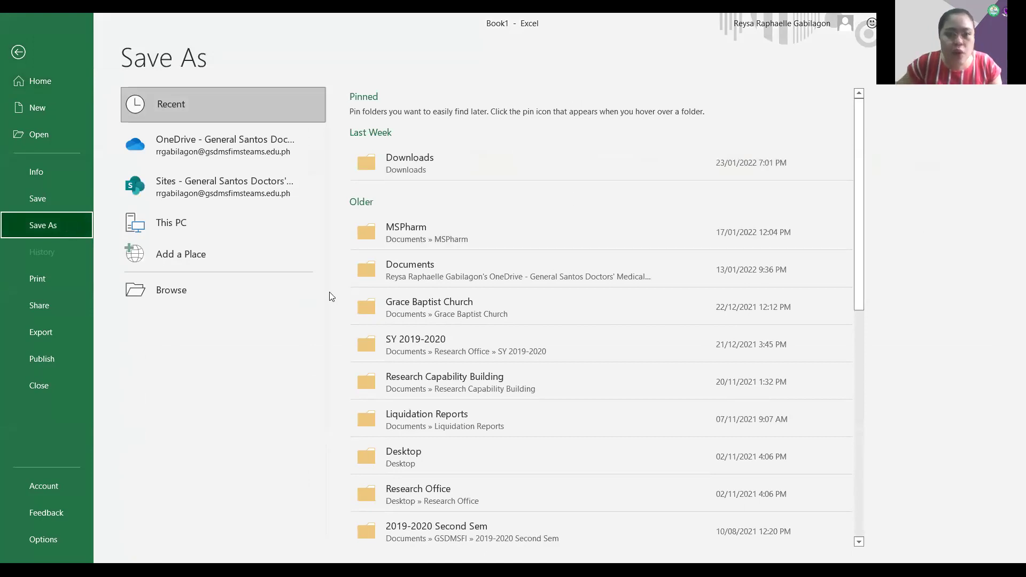
pyautogui.click(249, 290)
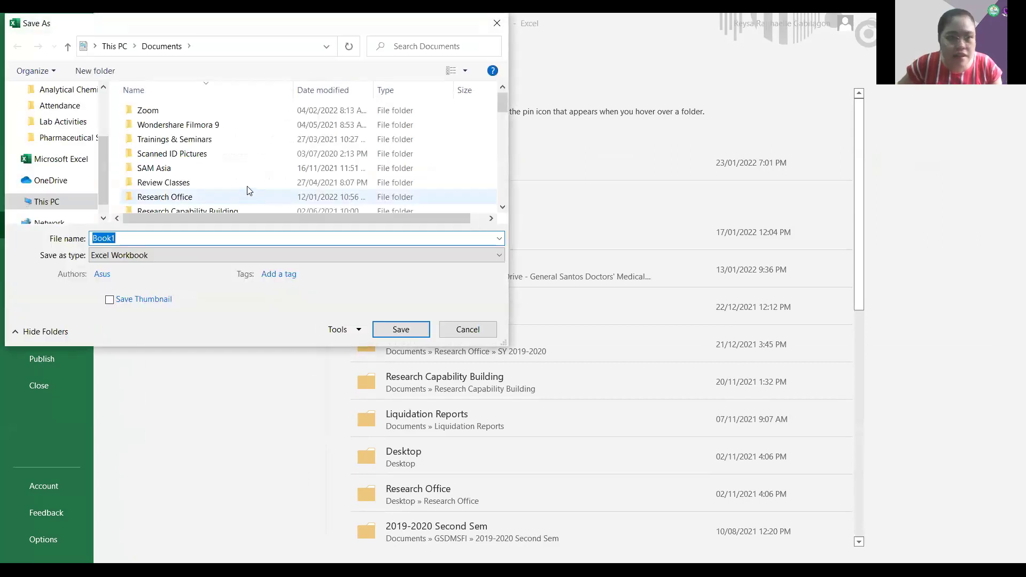
pyautogui.scroll(-4, 247, 190)
pyautogui.scroll(-1, 247, 191)
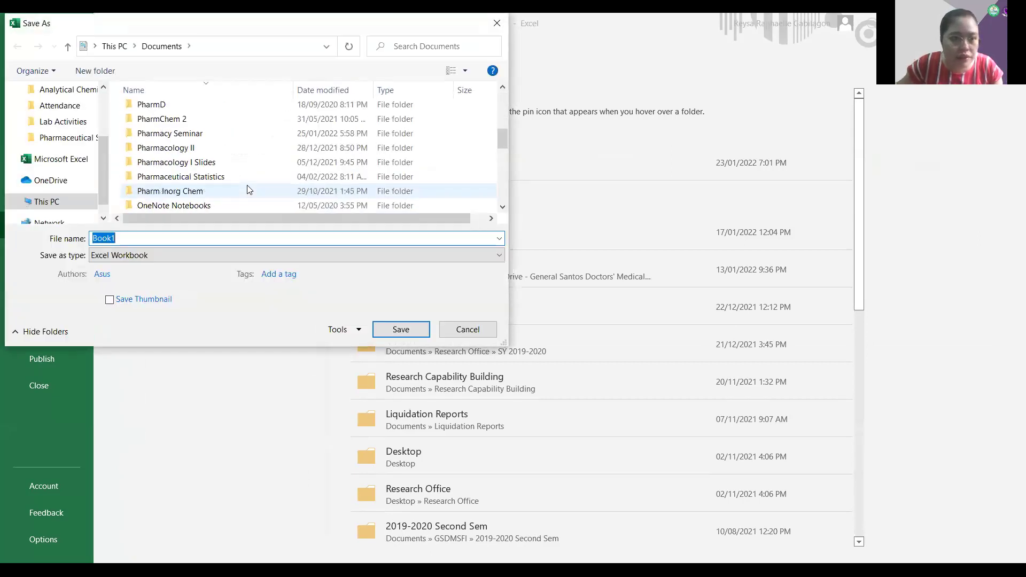
pyautogui.click(245, 177)
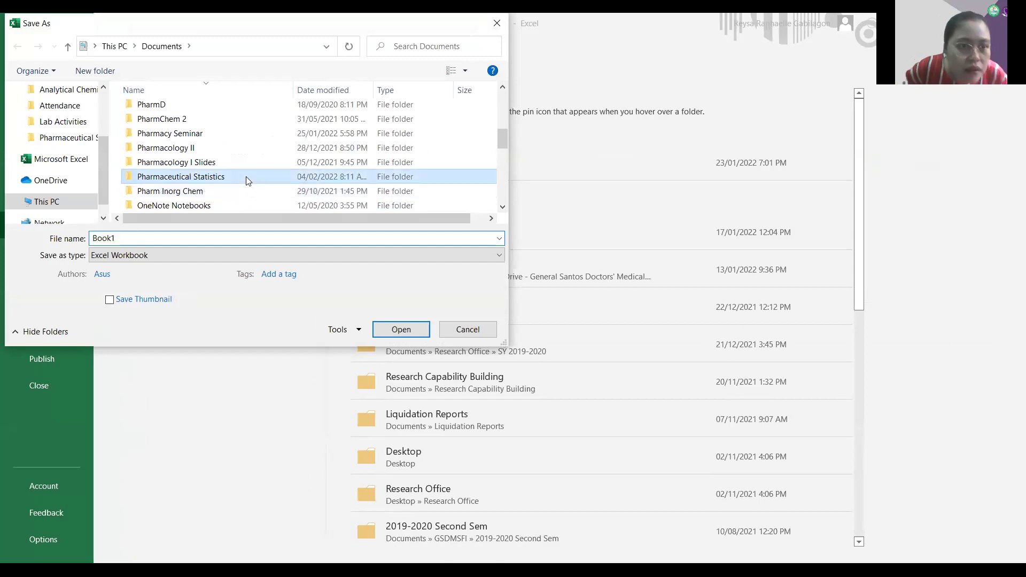
pyautogui.doubleClick(246, 176)
# - Replace the default file name with Frequency Distribution Table
pyautogui.click(177, 238)
pyautogui.press('BackSpace')
pyautogui.press('BackSpace')
pyautogui.press('BackSpace')
pyautogui.press('BackSpace')
pyautogui.write('Fst')
pyautogui.press('BackSpace')
pyautogui.press('BackSpace')
pyautogui.press('BackSpace')
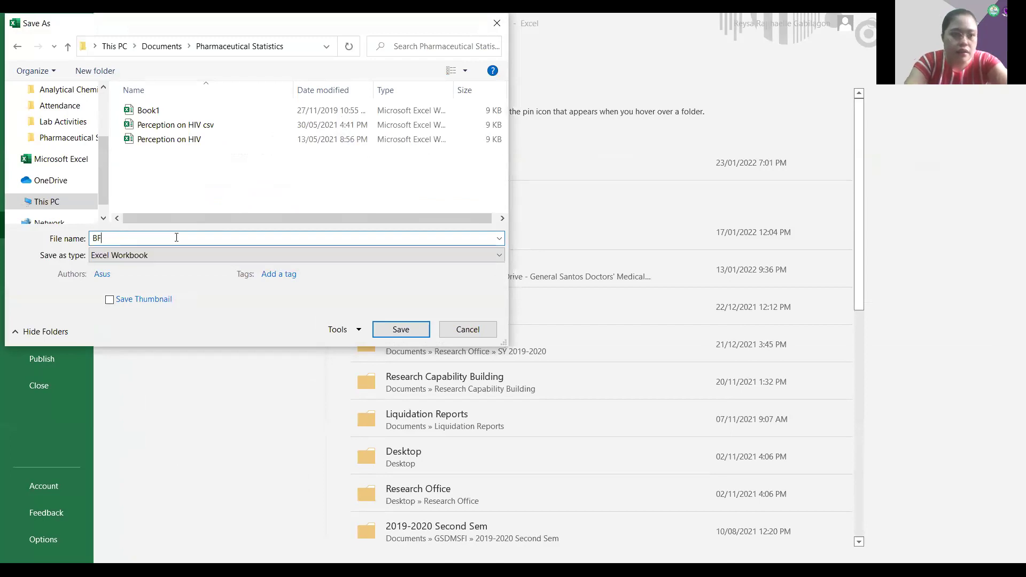
pyautogui.press('BackSpace')
pyautogui.press('BackSpace')
pyautogui.write('Frequency')
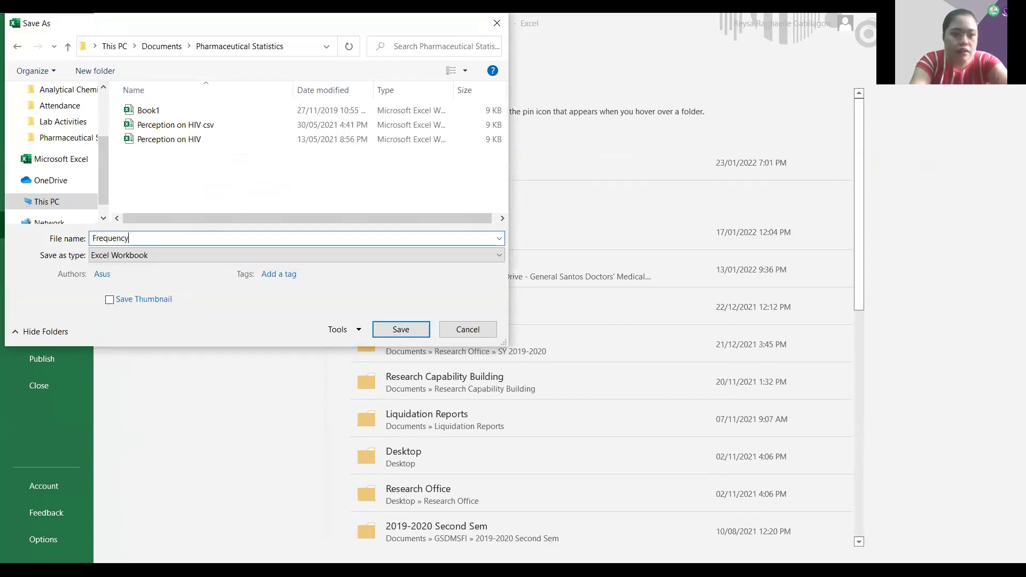
pyautogui.write(' Distribution Table')
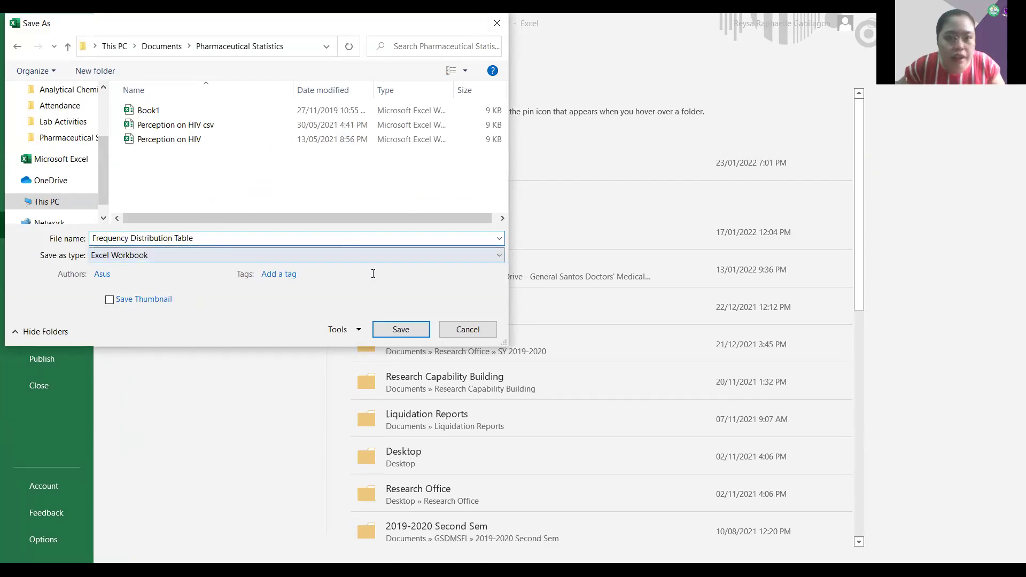
# - Set the file type to CSV (Comma delimited) and save the file
pyautogui.click(452, 260)
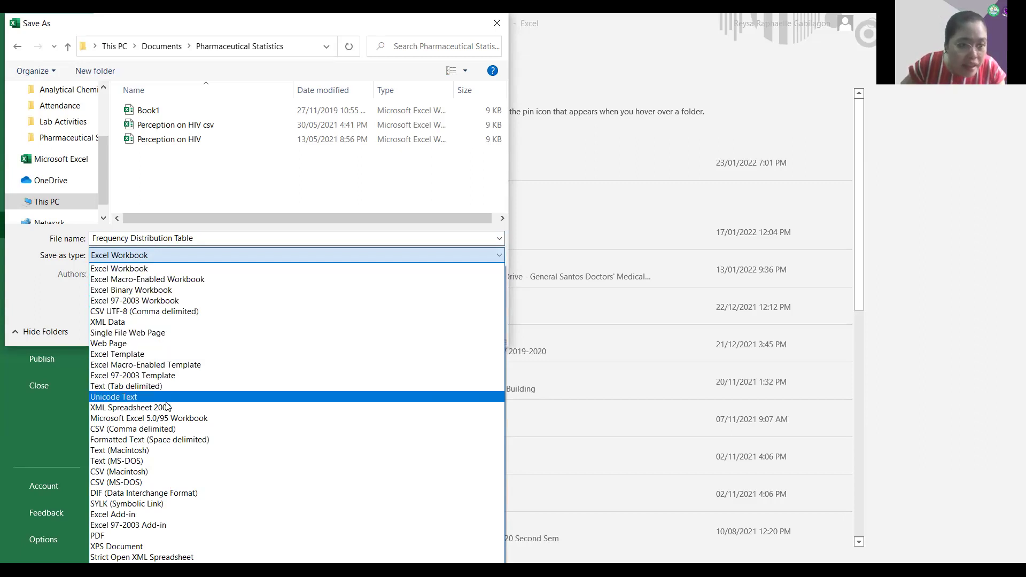
pyautogui.click(150, 429)
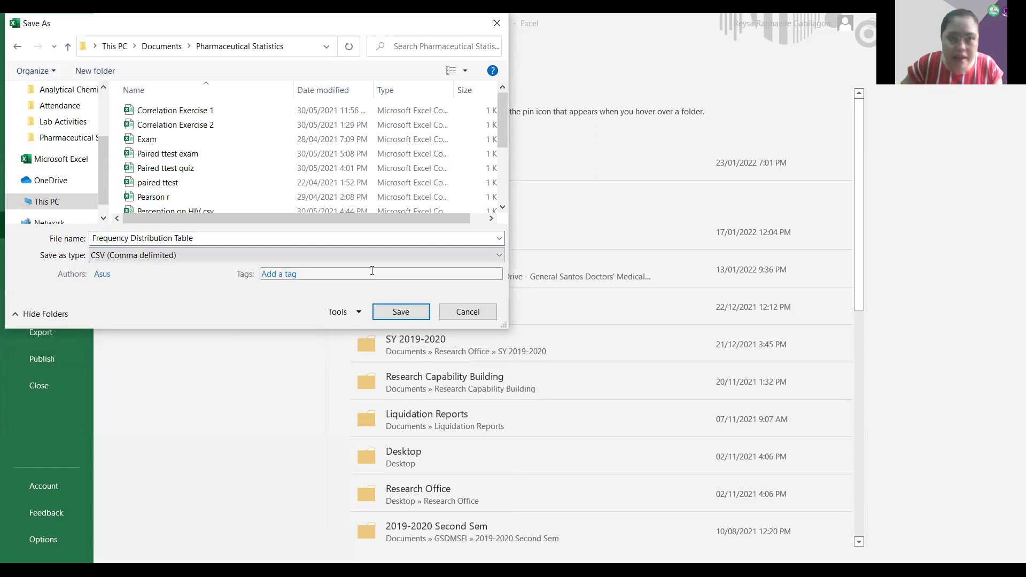
pyautogui.scroll(-3, 356, 160)
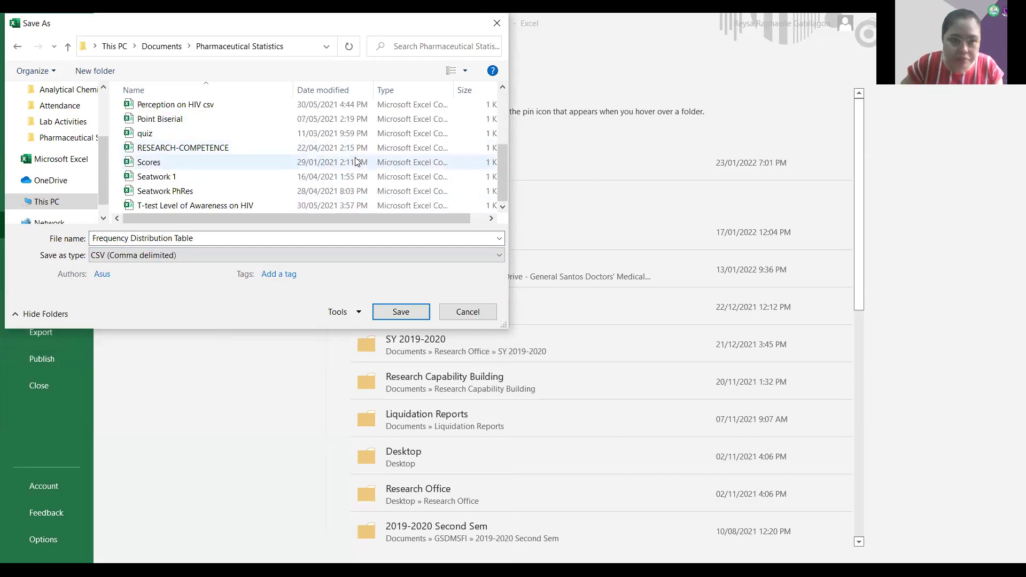
pyautogui.scroll(3, 357, 160)
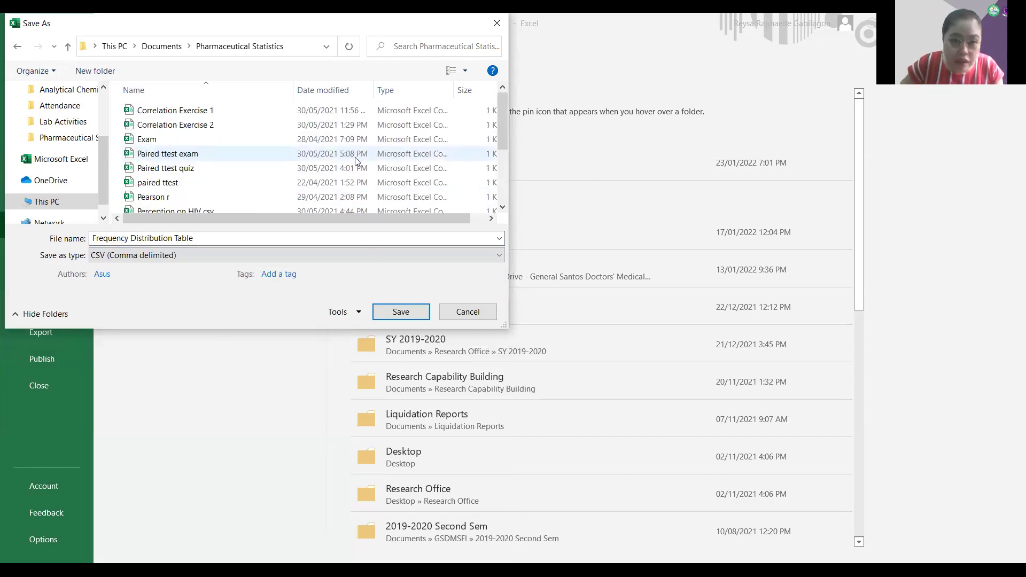
pyautogui.click(402, 312)
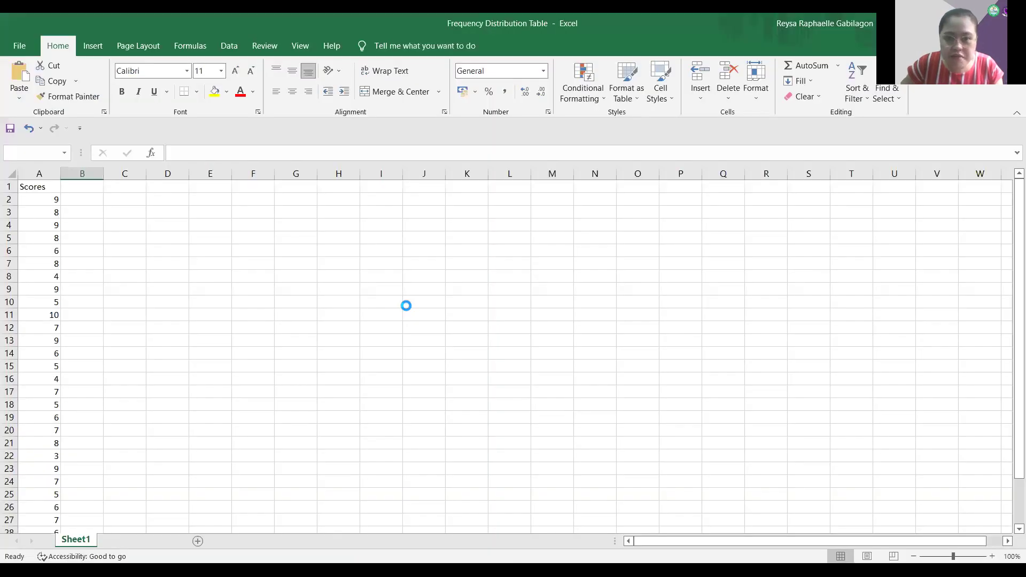
# - Switch to JASP and browse the computer's Pharmaceutical Statistics folder for a data file to open
pyautogui.click(468, 338)
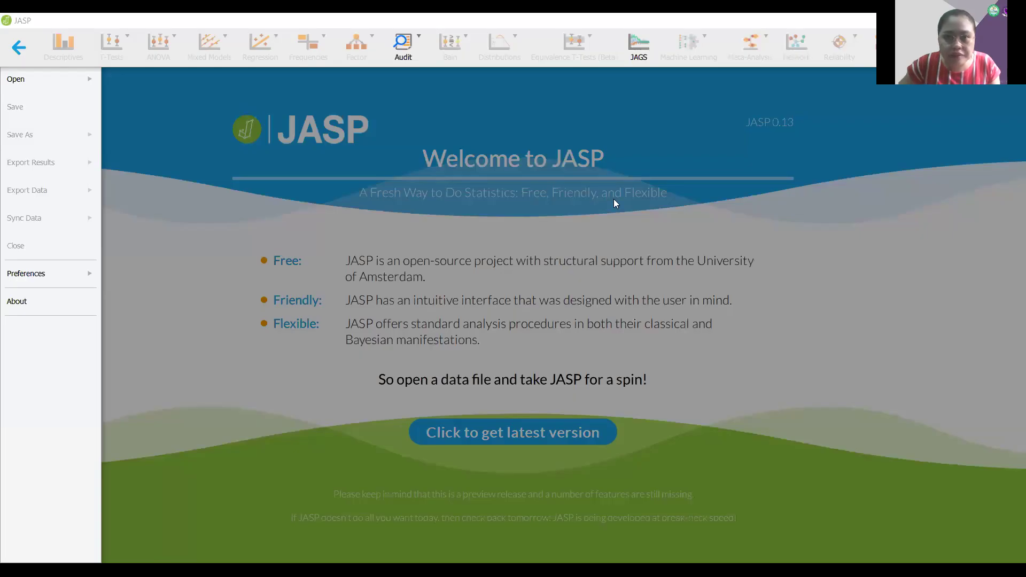
pyautogui.click(613, 203)
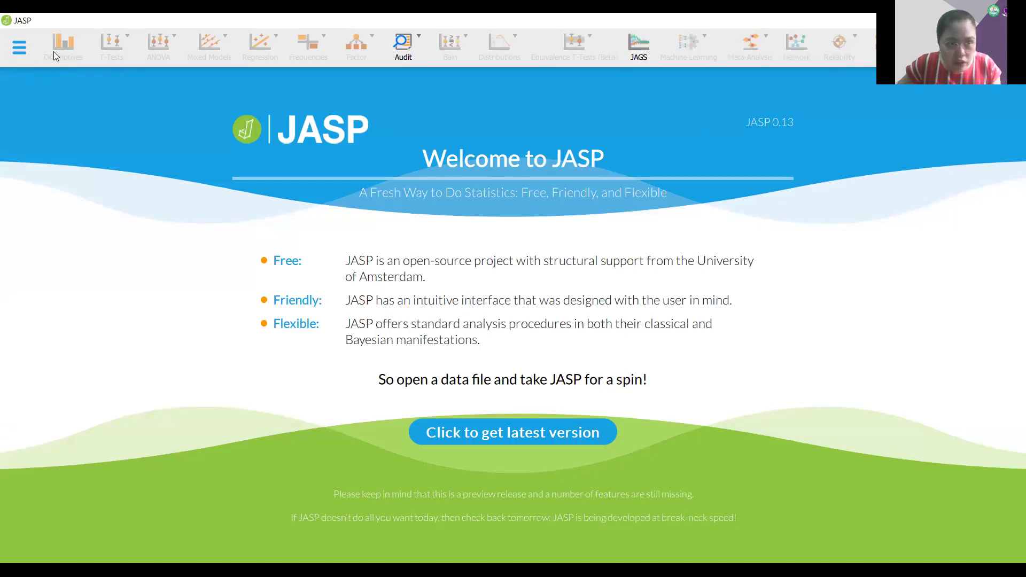
pyautogui.click(18, 50)
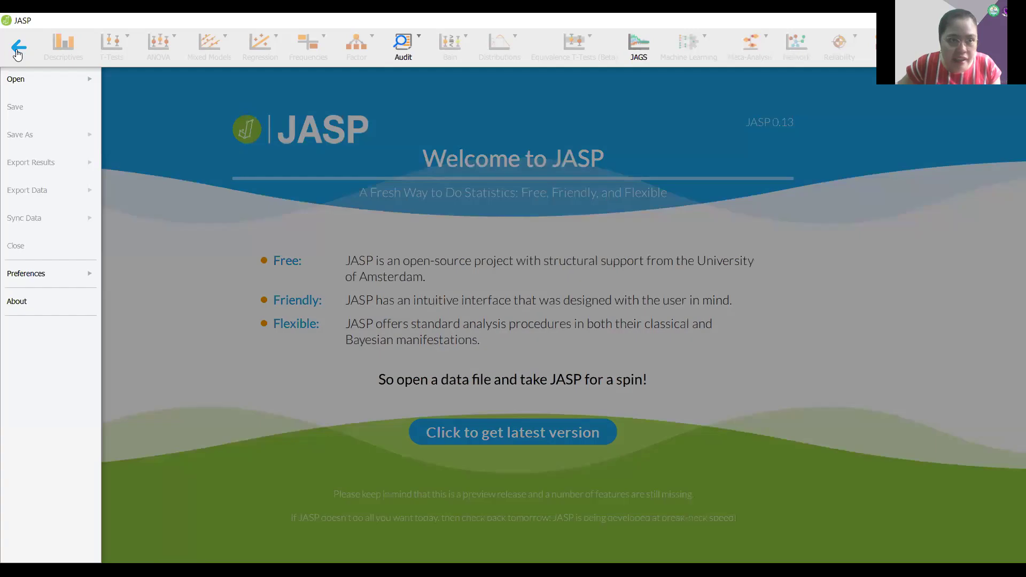
pyautogui.click(80, 85)
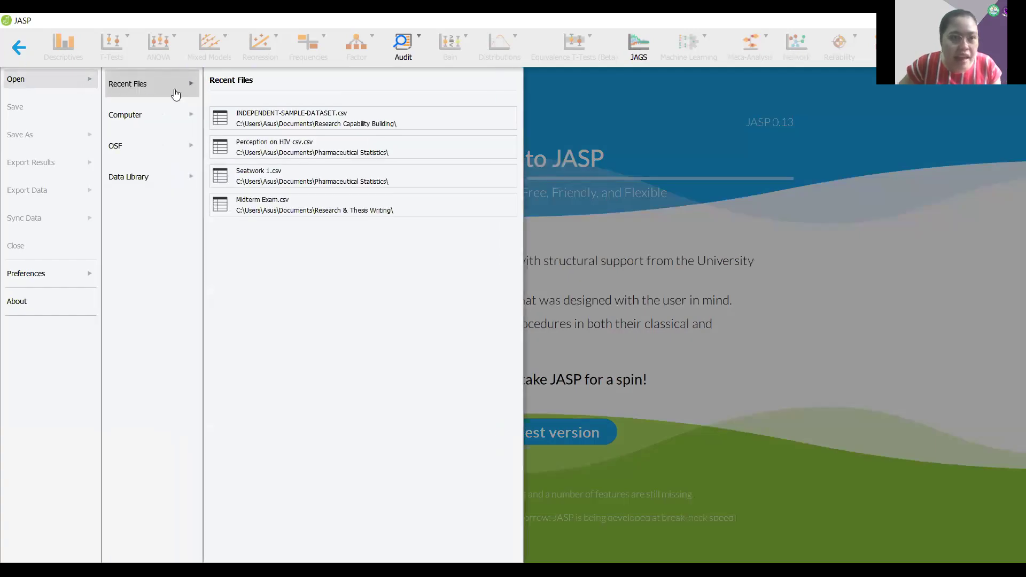
pyautogui.click(188, 117)
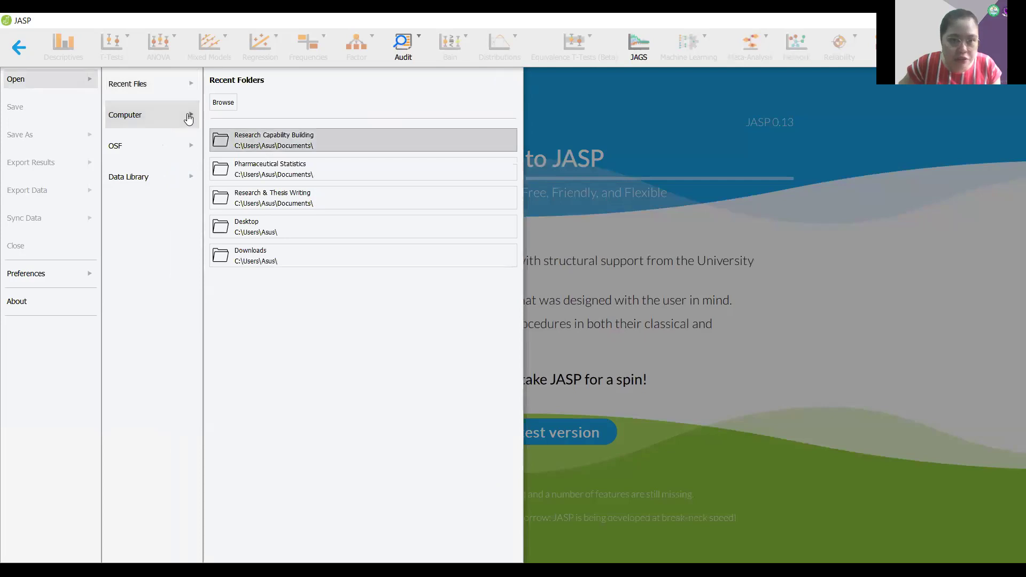
pyautogui.click(273, 170)
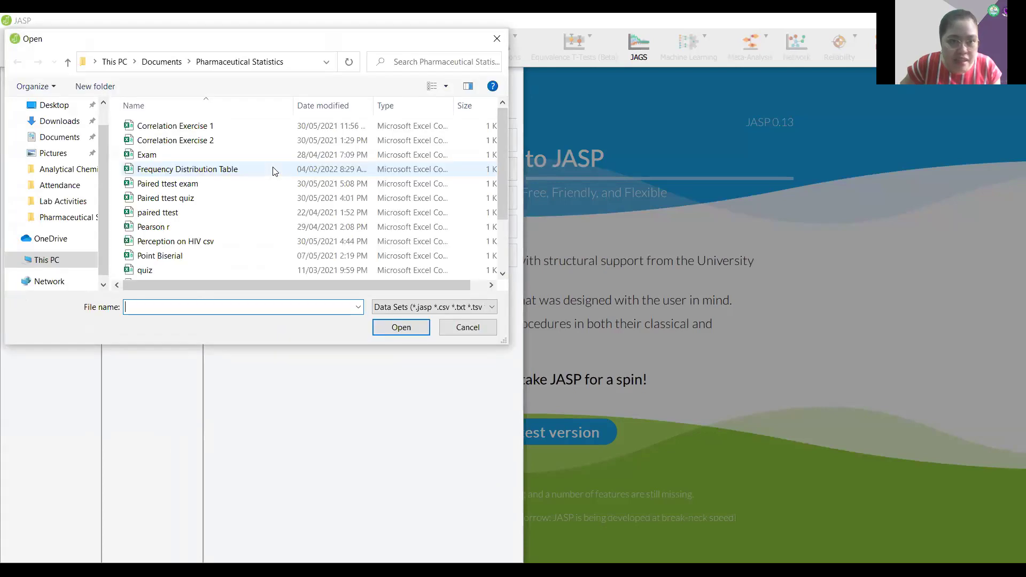
# - Open the Frequency Distribution Table data file from the Pharmaceutical Statistics folder
pyautogui.click(184, 169)
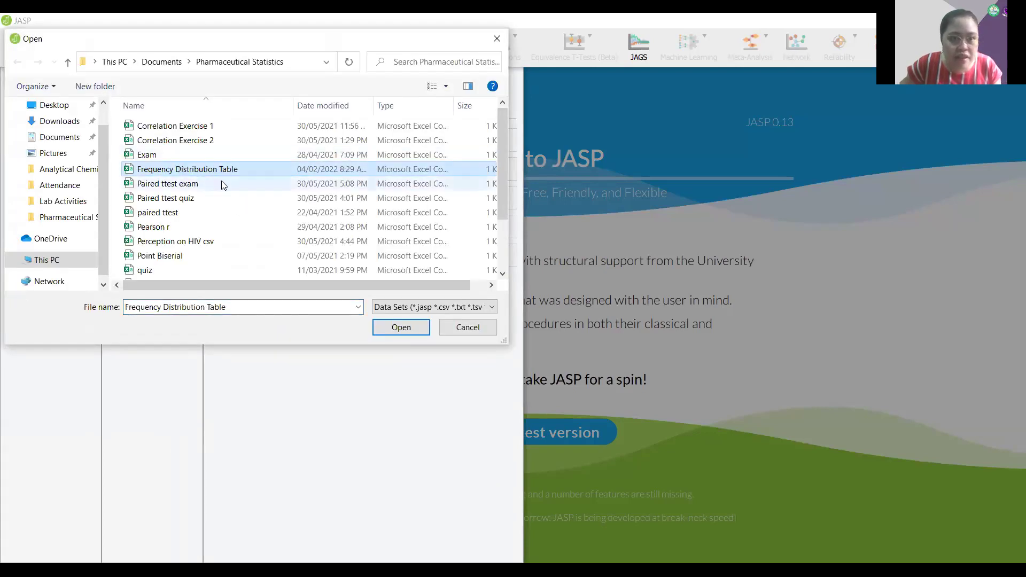
pyautogui.scroll(-2, 221, 180)
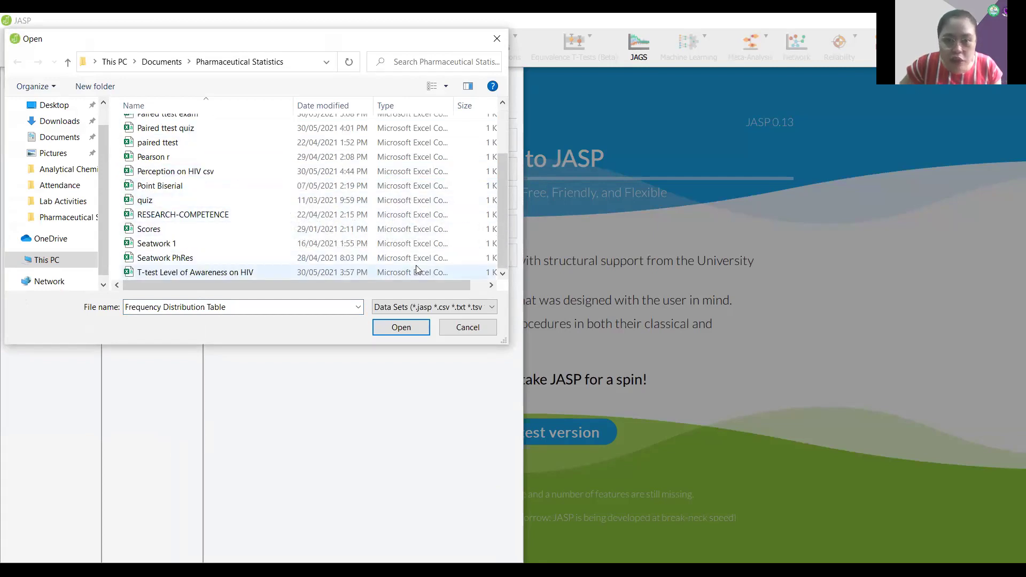
pyautogui.scroll(2, 409, 260)
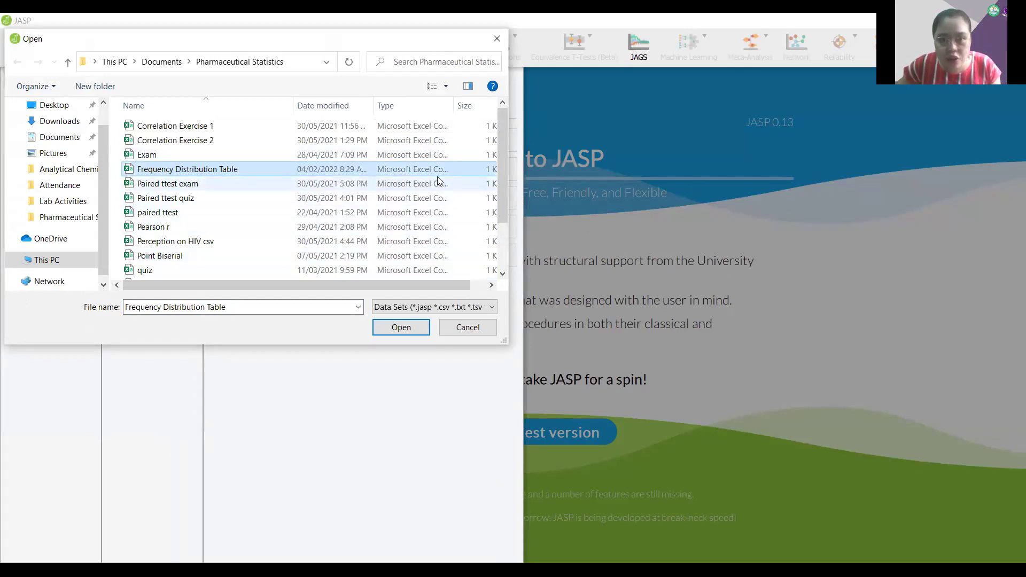
pyautogui.scroll(-2, 438, 181)
pyautogui.scroll(2, 425, 203)
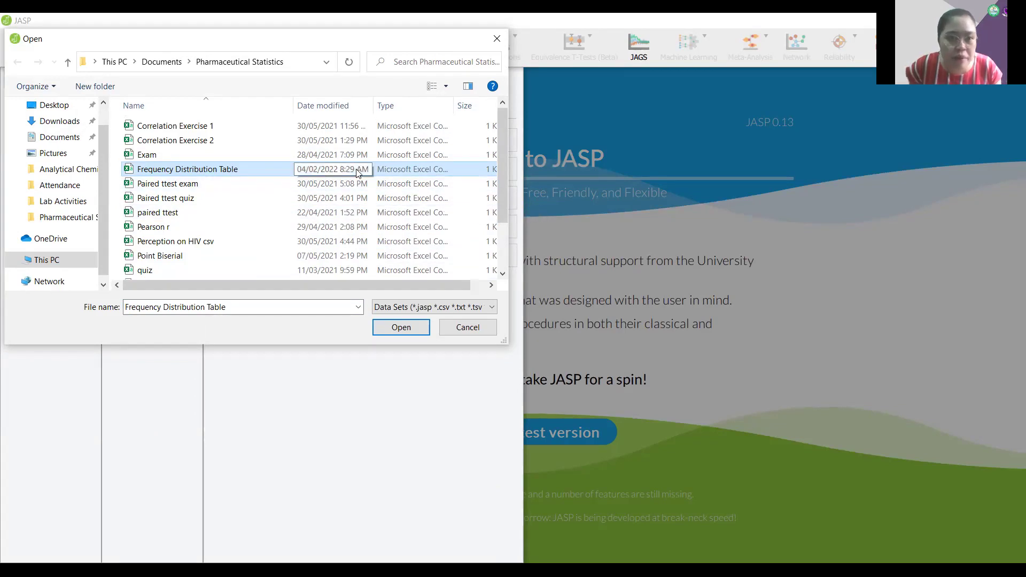
pyautogui.click(398, 329)
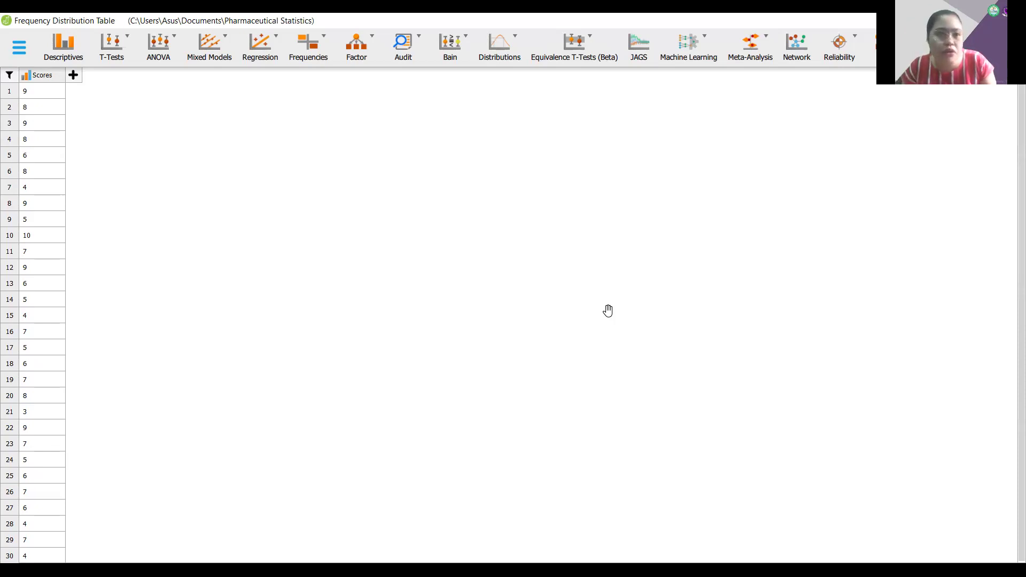
# - Start a Descriptive Statistics analysis with frequency tables enabled and Scores assigned as the variable
pyautogui.click(82, 58)
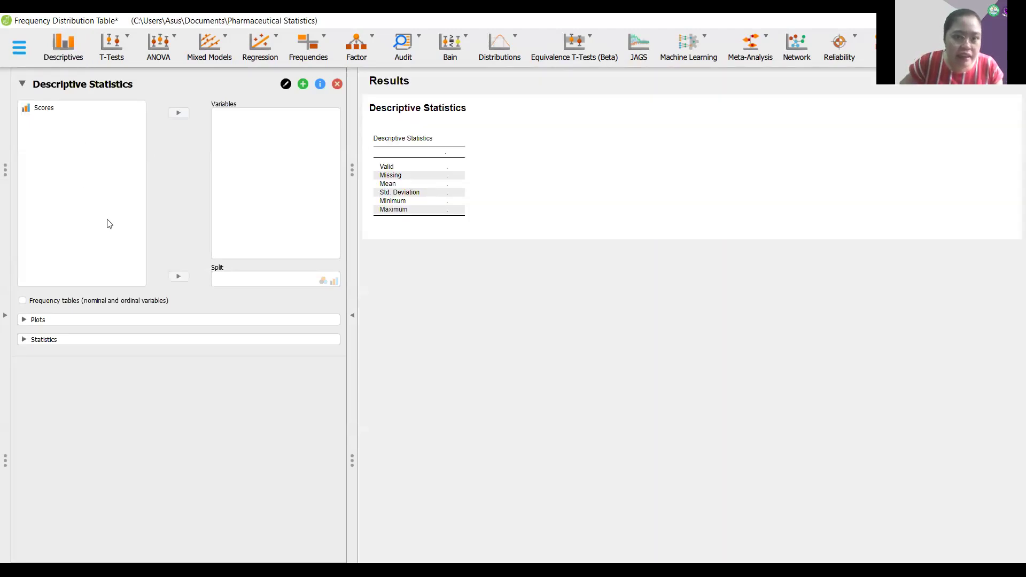
pyautogui.click(23, 301)
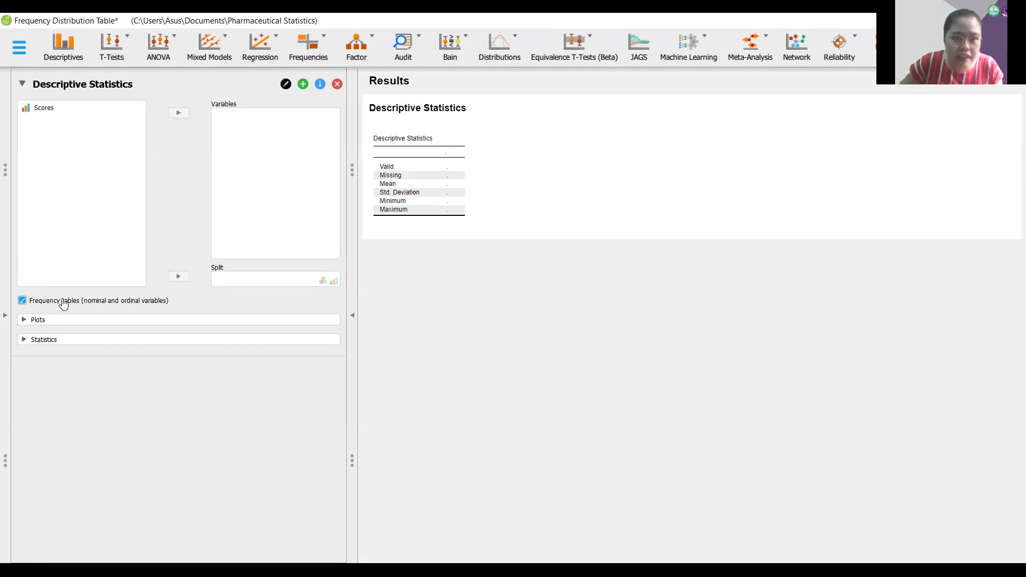
pyautogui.moveTo(45, 111); pyautogui.dragTo(243, 124)
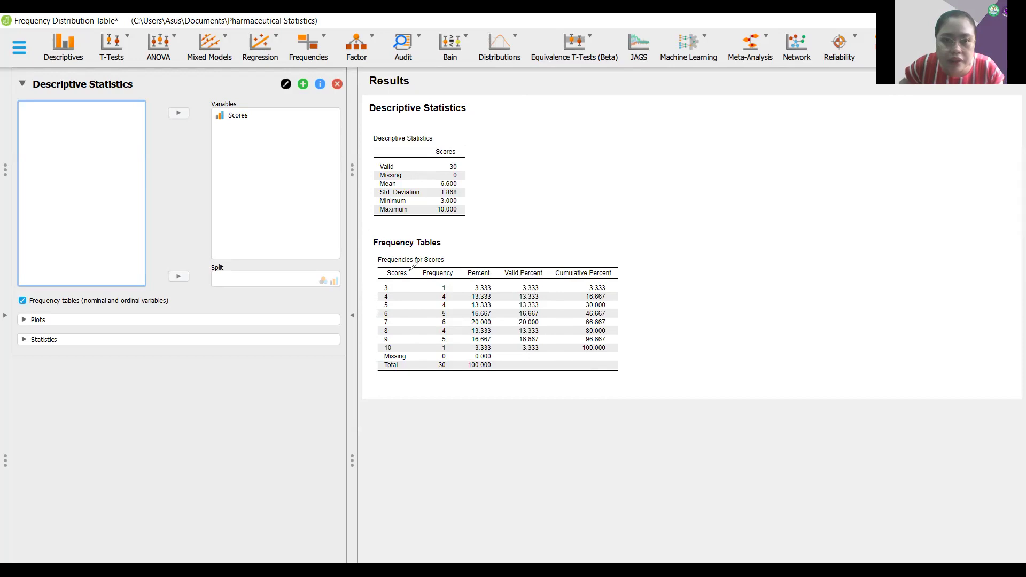
# - Outline the Scores, Frequency and Percent columns in red and circle the frequency of score 3 and the total frequency
pyautogui.moveTo(378, 260)
pyautogui.mouseDown()
pyautogui.moveTo(502, 253)
pyautogui.moveTo(512, 295)
pyautogui.mouseUp()
pyautogui.moveTo(516, 332)
pyautogui.mouseDown()
pyautogui.moveTo(494, 381)
pyautogui.moveTo(379, 380)
pyautogui.moveTo(371, 289)
pyautogui.moveTo(391, 247)
pyautogui.moveTo(374, 253)
pyautogui.mouseUp()
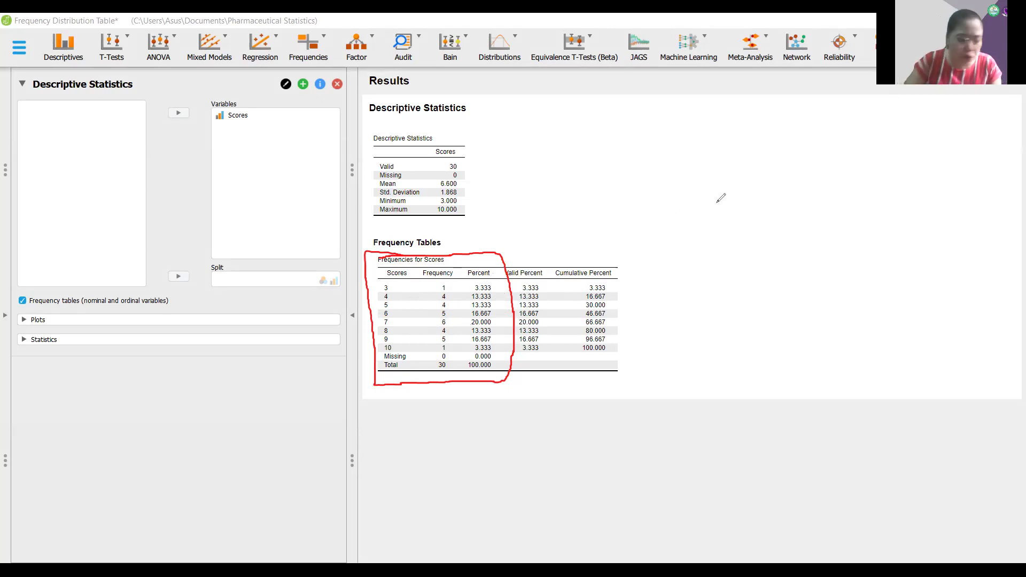
pyautogui.moveTo(473, 297); pyautogui.dragTo(477, 290)
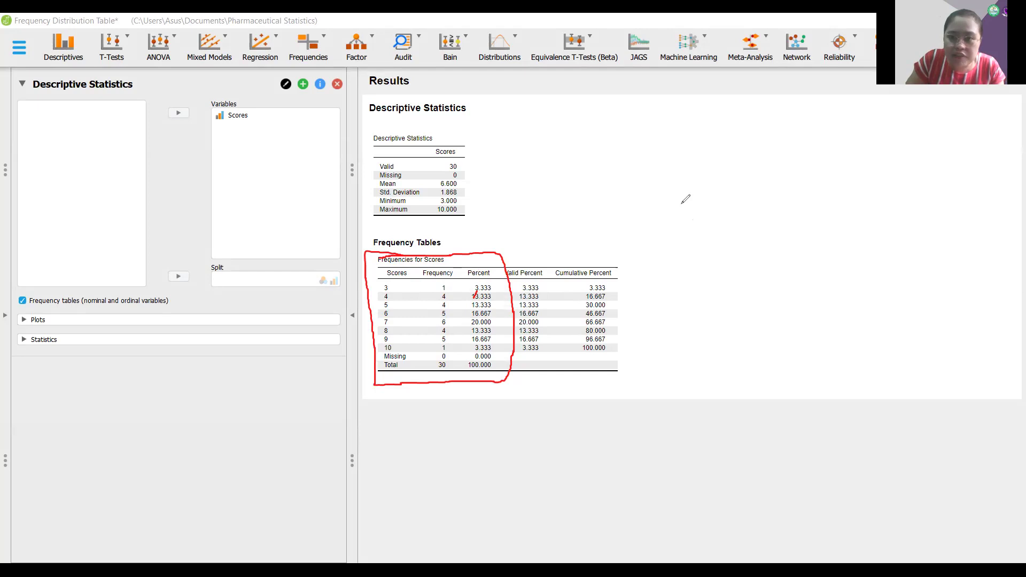
pyautogui.moveTo(447, 279); pyautogui.dragTo(455, 276)
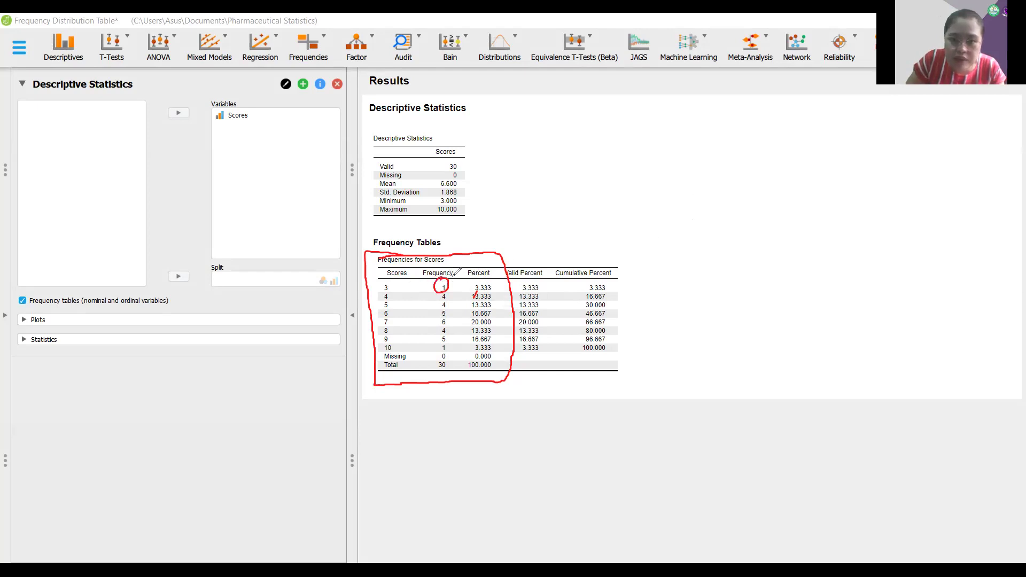
pyautogui.moveTo(449, 365)
pyautogui.mouseDown()
pyautogui.moveTo(435, 366)
pyautogui.moveTo(448, 359)
pyautogui.mouseUp()
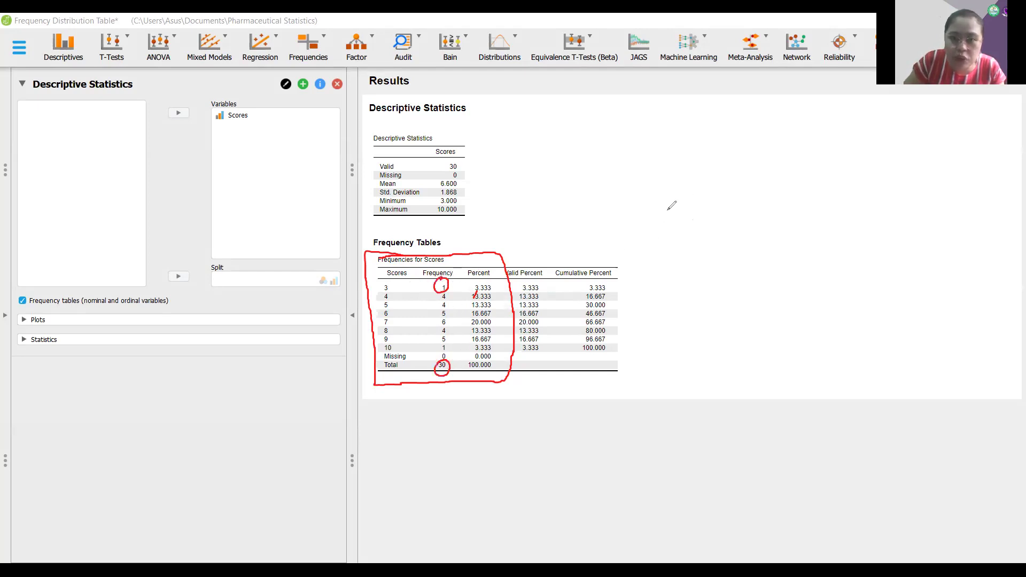
# - Handwrite the percent calculation 1/30 × 100 = beside the results and circle the percent value for score 3
pyautogui.moveTo(673, 182); pyautogui.dragTo(673, 200)
pyautogui.moveTo(663, 200)
pyautogui.mouseDown()
pyautogui.moveTo(687, 196)
pyautogui.moveTo(664, 229)
pyautogui.mouseUp()
pyautogui.moveTo(683, 215); pyautogui.dragTo(733, 204)
pyautogui.moveTo(745, 190); pyautogui.dragTo(781, 200)
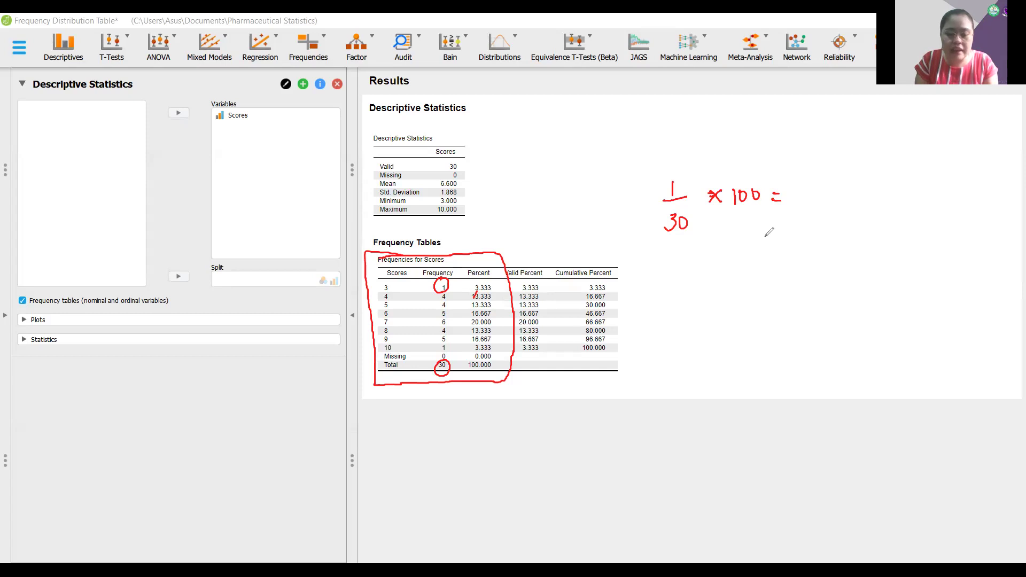
pyautogui.moveTo(496, 278); pyautogui.dragTo(476, 294)
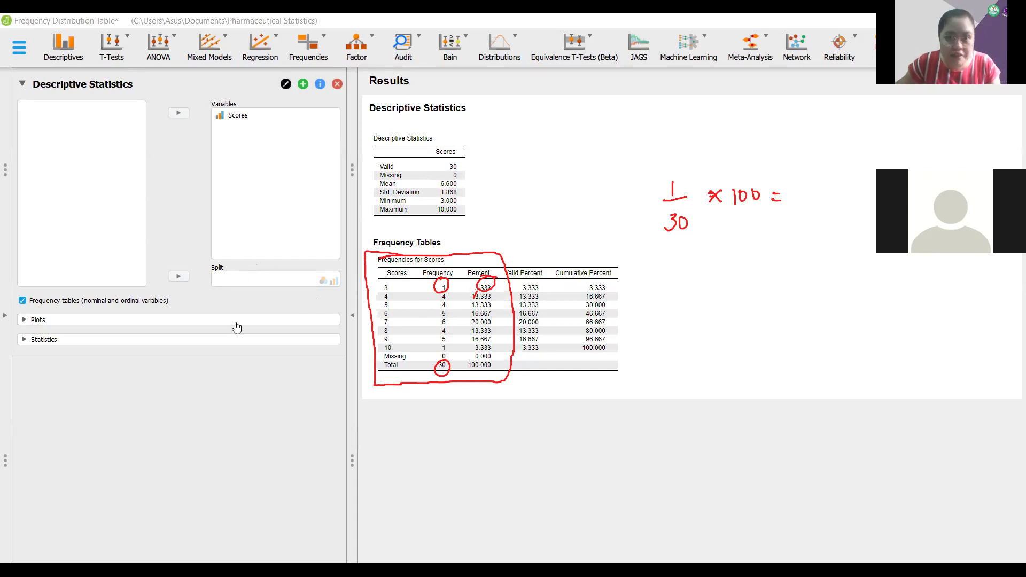
# - Look over the plot and statistics options available for the descriptive analysis
pyautogui.click(309, 321)
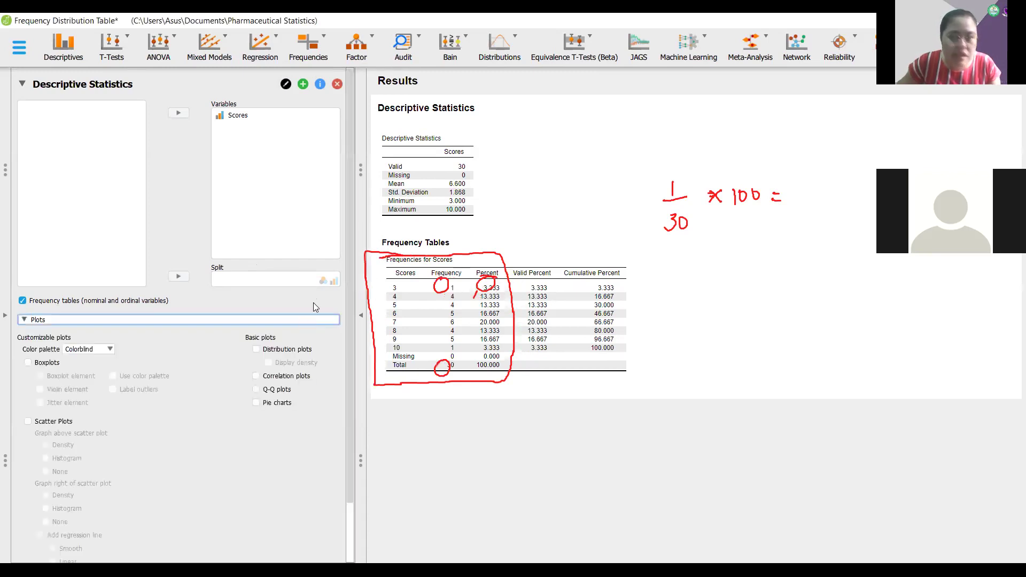
pyautogui.scroll(-2, 305, 290)
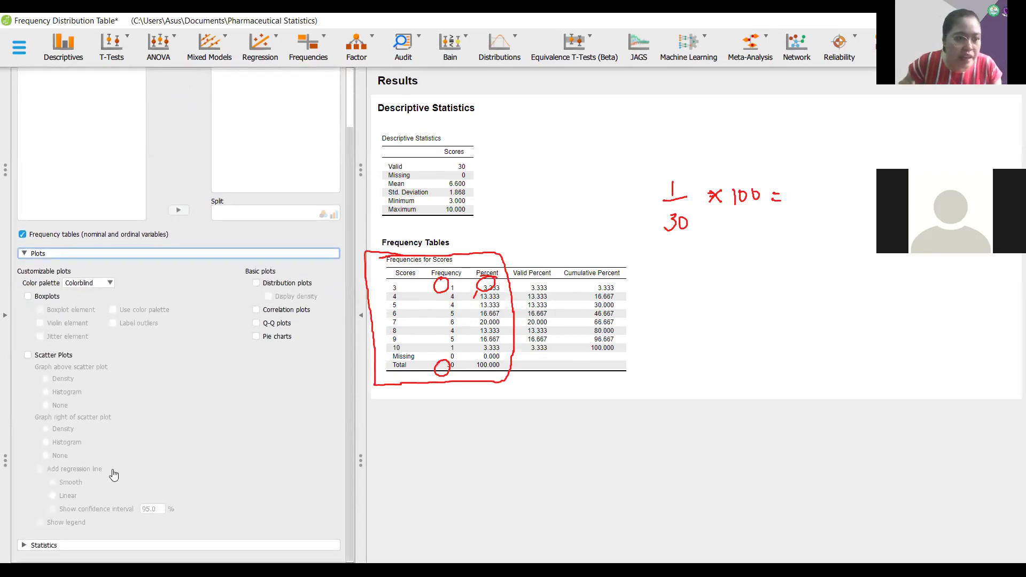
pyautogui.click(133, 545)
pyautogui.scroll(-5, 199, 378)
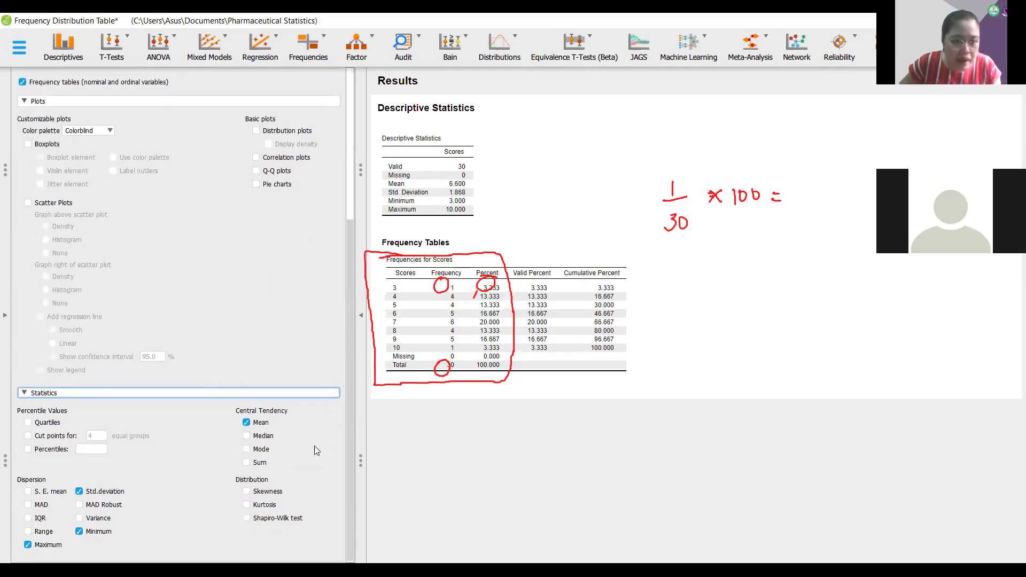
pyautogui.click(106, 396)
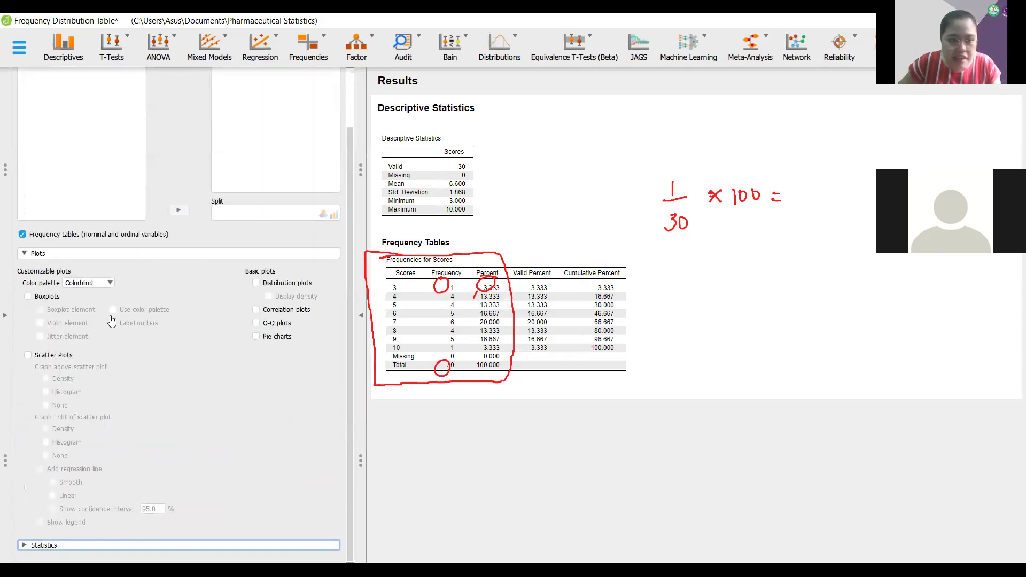
pyautogui.click(75, 257)
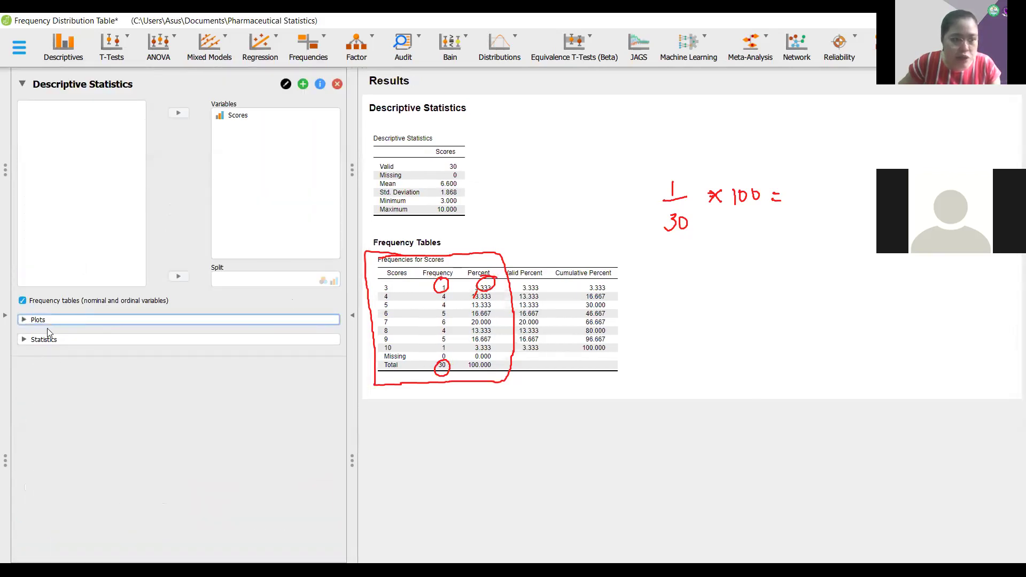
# - Add the median, mode, range and variance to the descriptive statistics for Scores
pyautogui.click(98, 341)
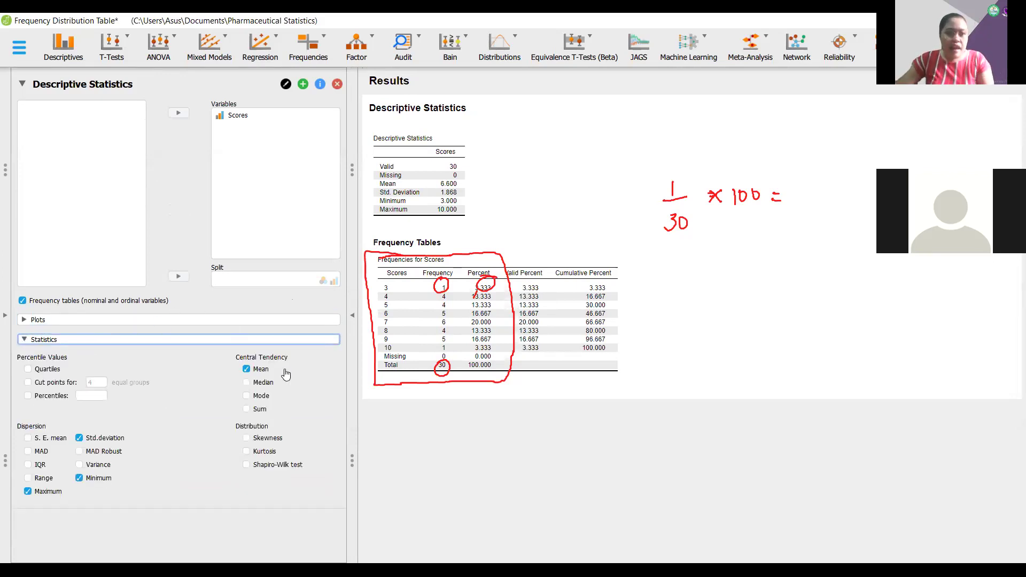
pyautogui.click(246, 382)
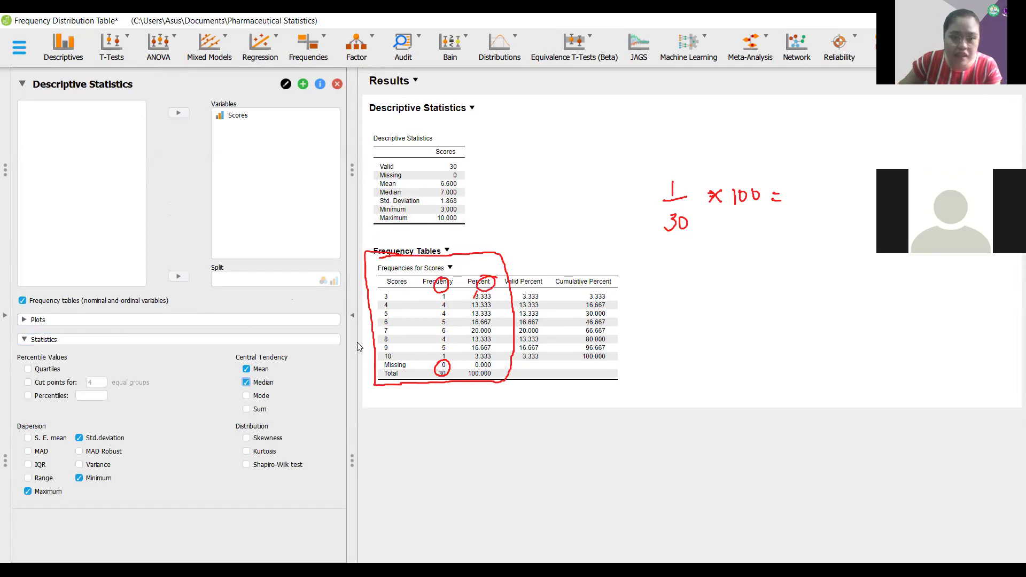
pyautogui.click(247, 395)
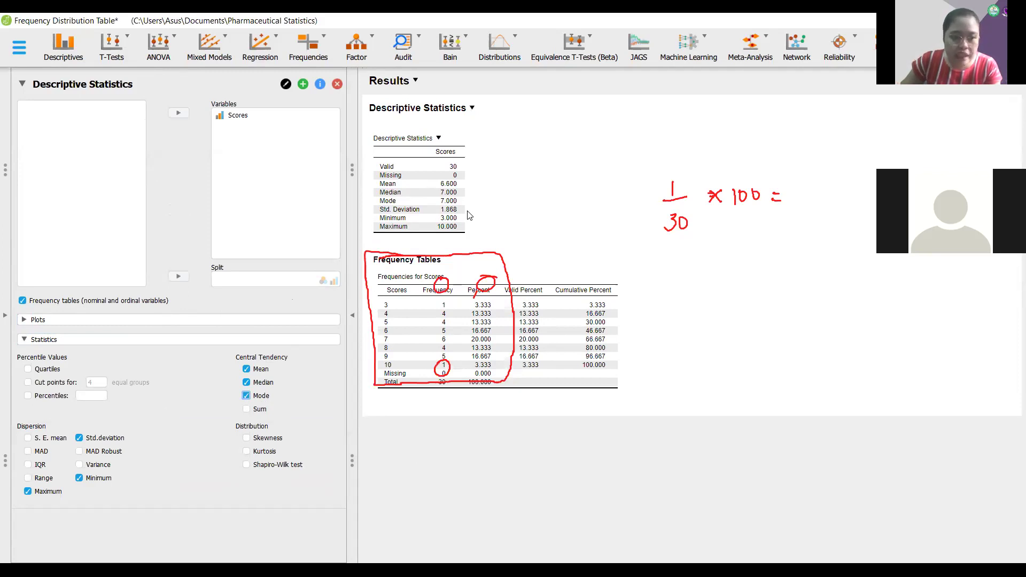
pyautogui.click(39, 481)
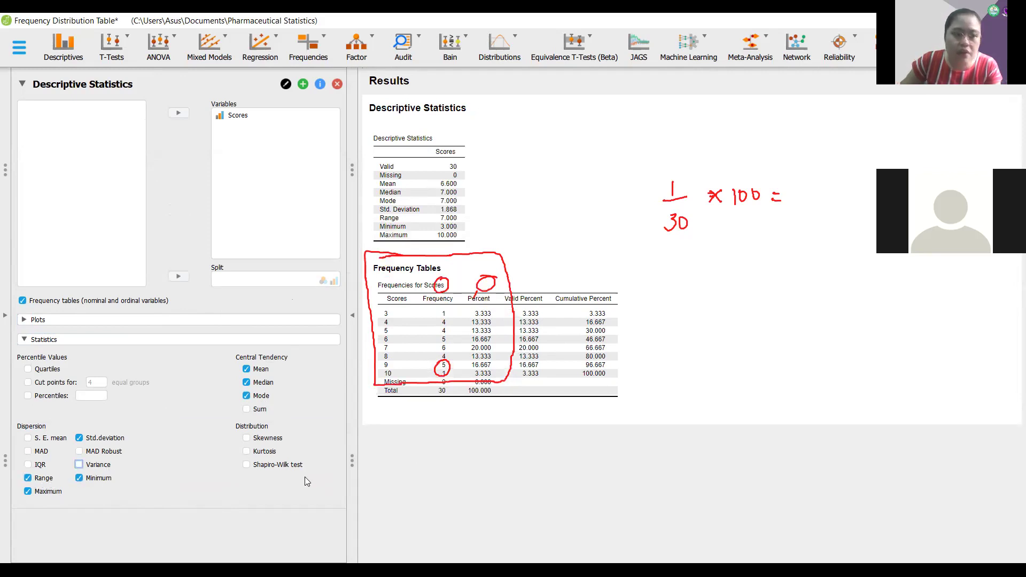
pyautogui.click(99, 468)
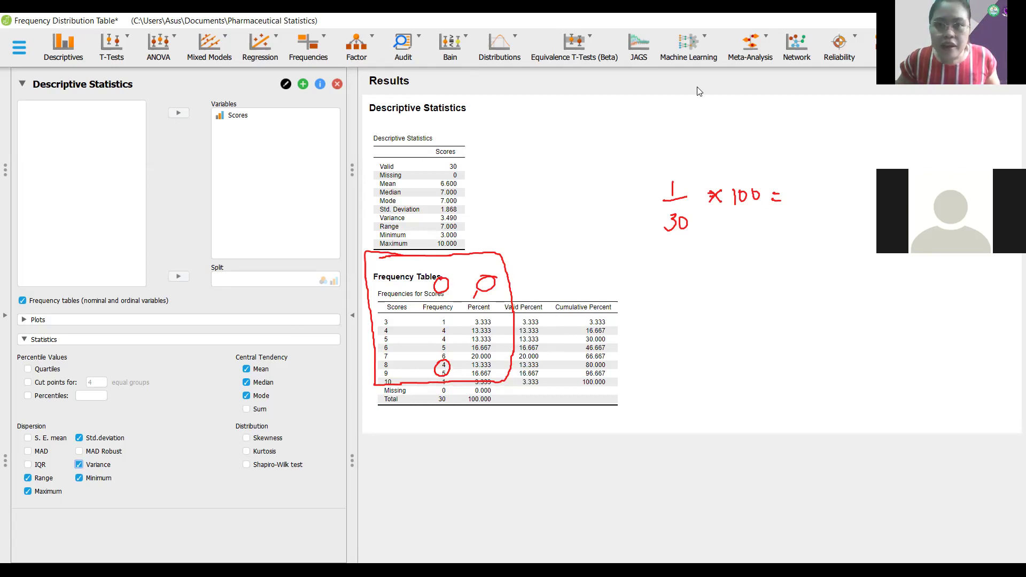
# - Clear the red annotations from the screen and copy the whole Descriptive Statistics results block
pyautogui.press('Escape')
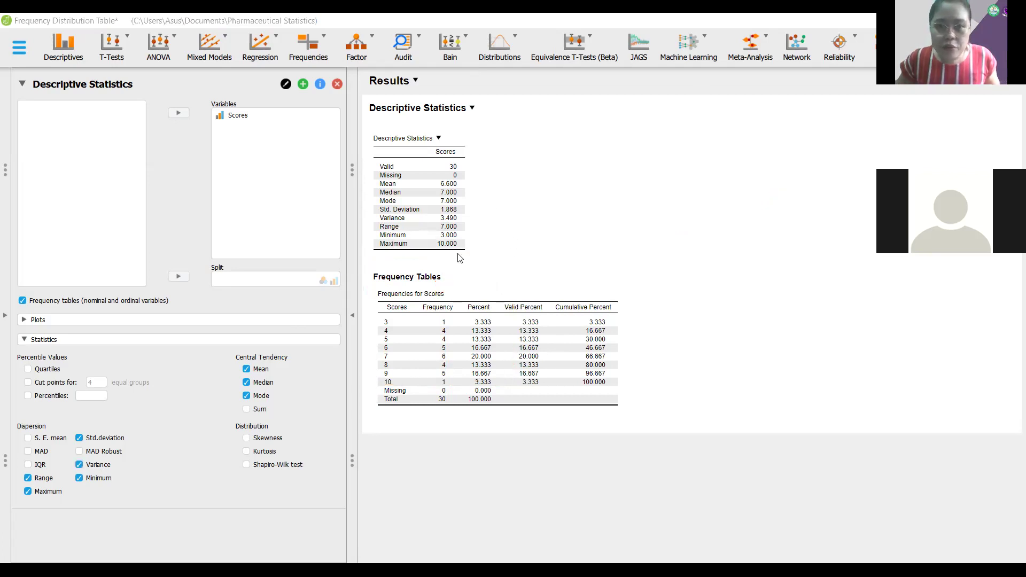
pyautogui.click(472, 108)
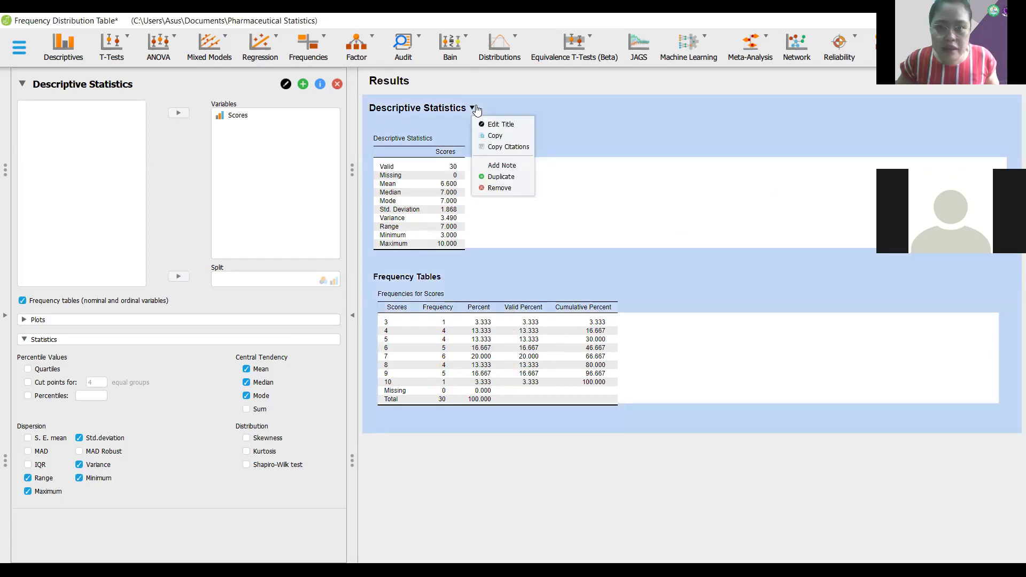
pyautogui.click(495, 135)
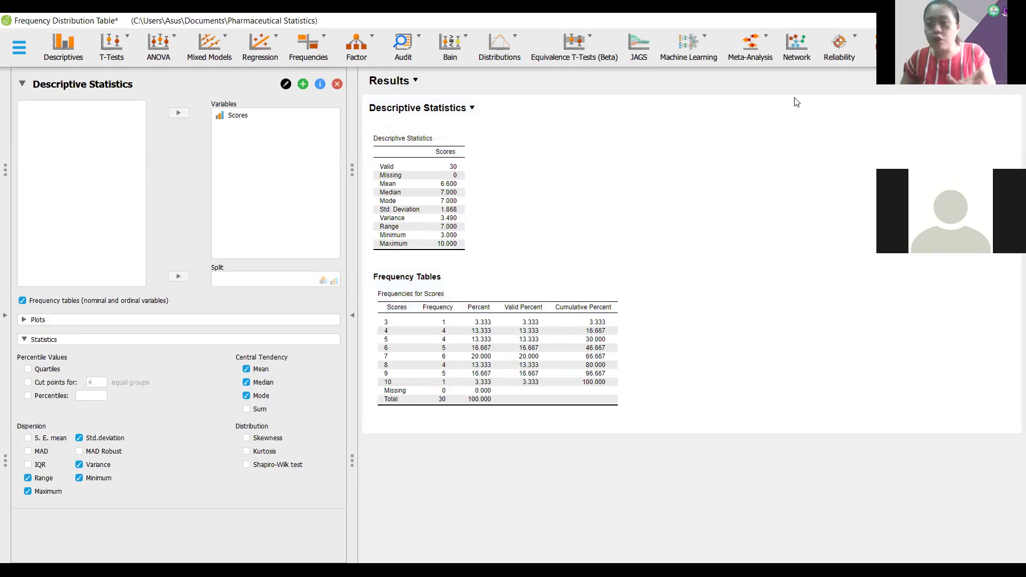
pyautogui.click(449, 278)
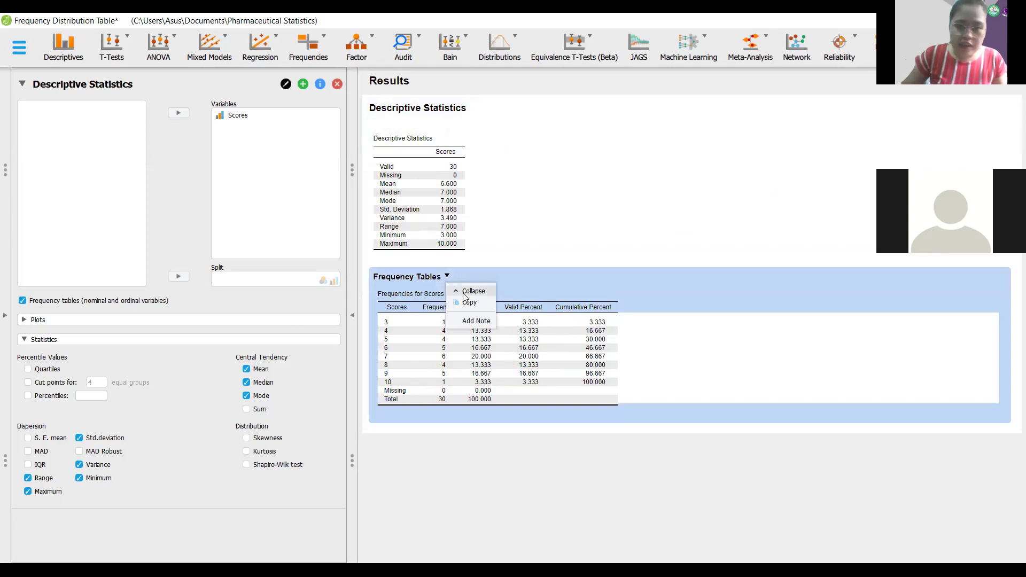
pyautogui.click(633, 210)
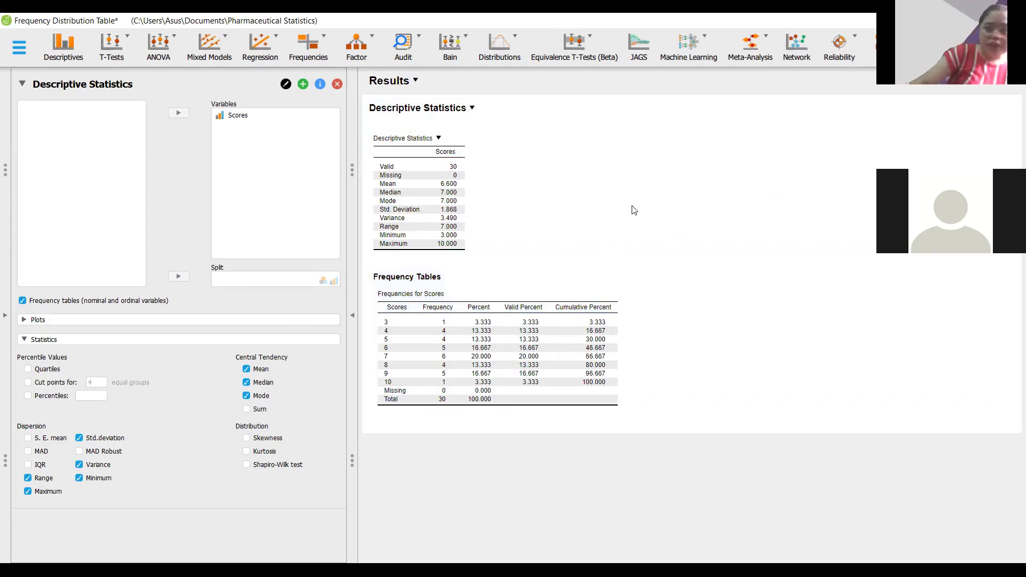
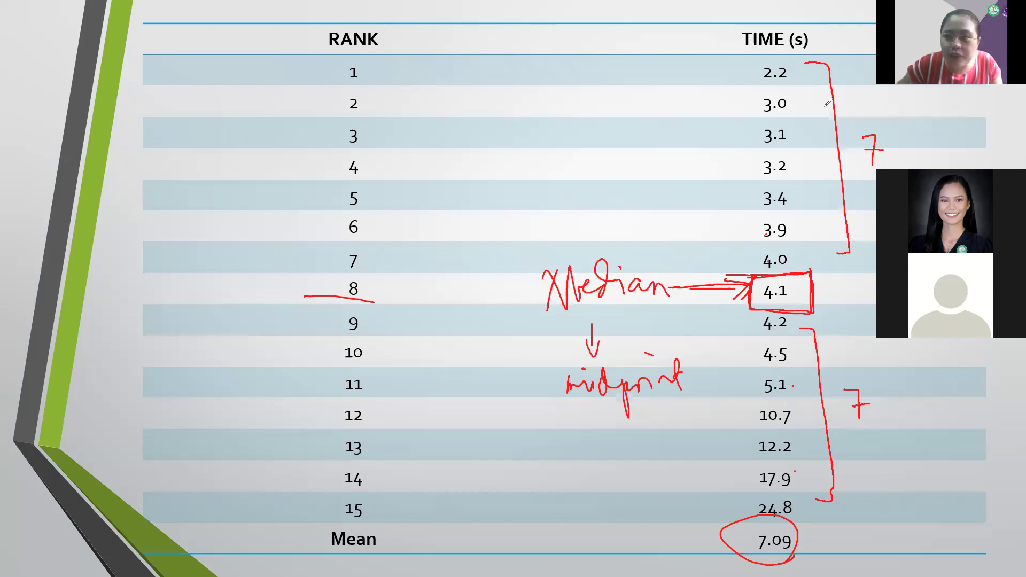
# - Switch to the scores worksheet in Excel and enter 3 in cell C2
pyautogui.press('e')
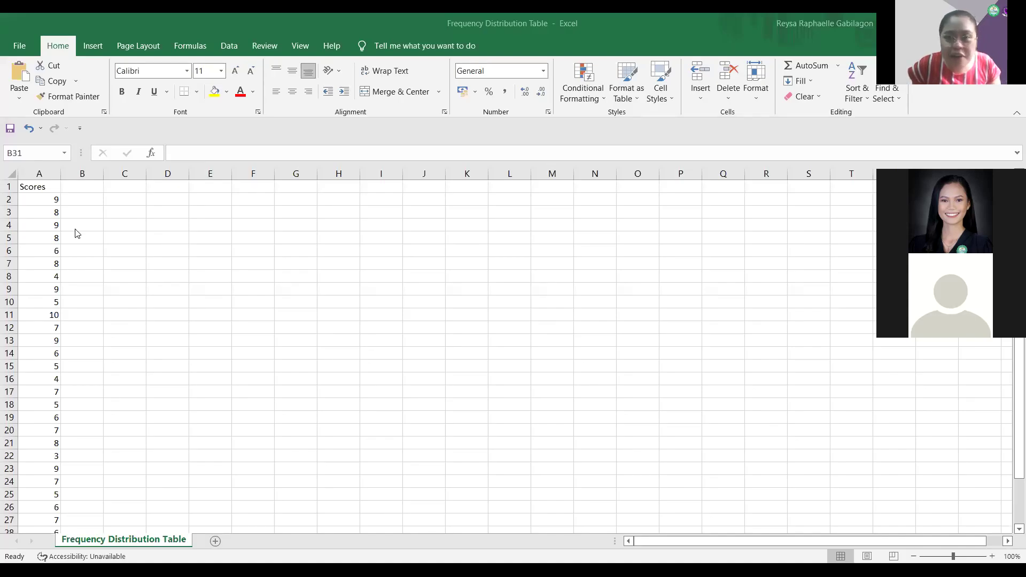
pyautogui.scroll(-2, 75, 234)
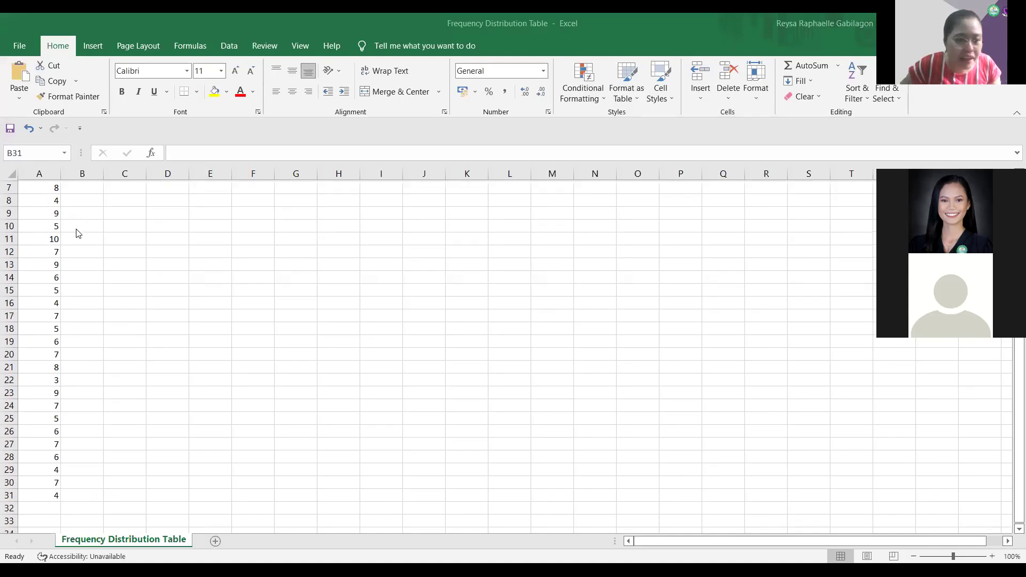
pyautogui.scroll(2, 38, 476)
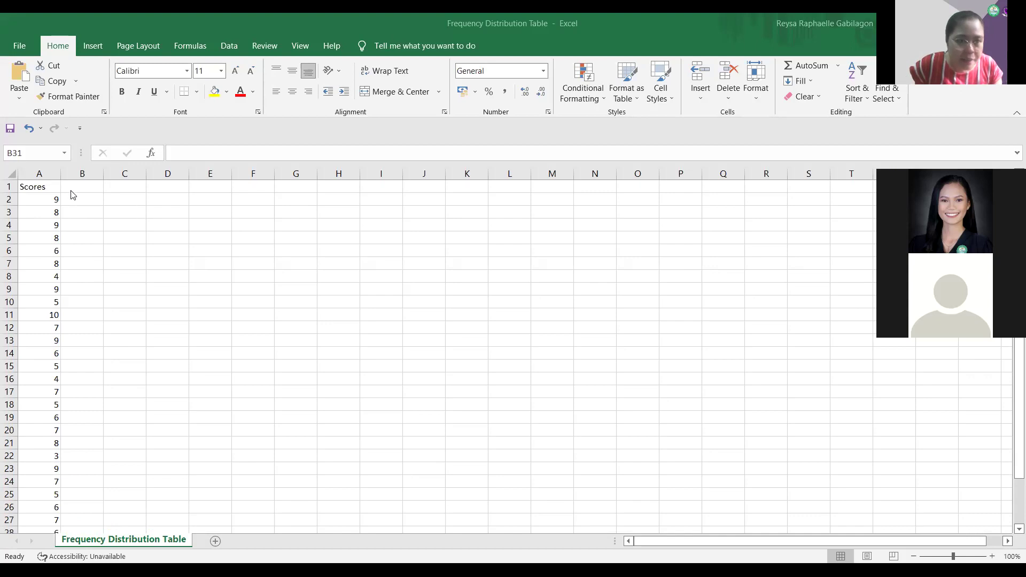
pyautogui.click(135, 202)
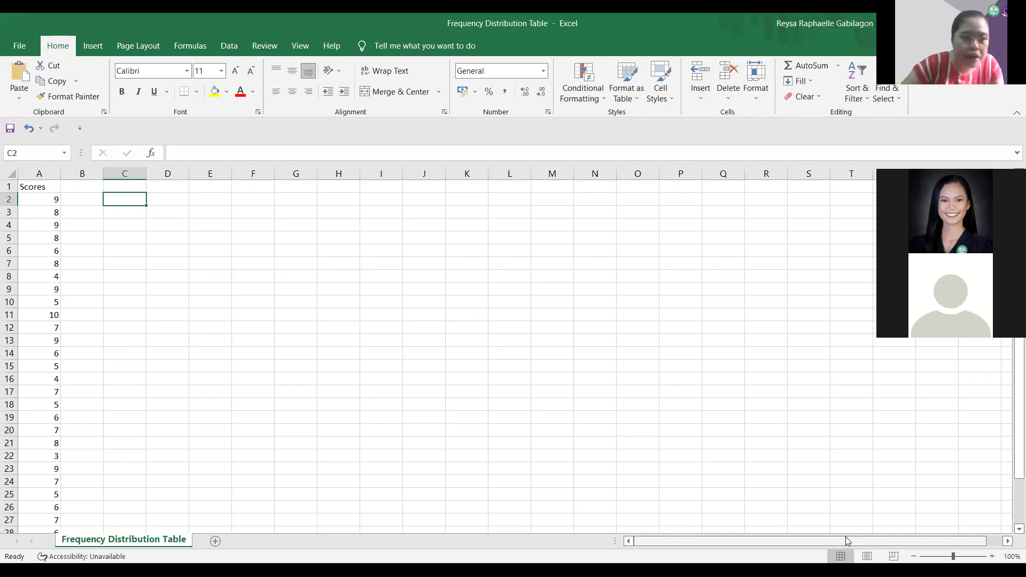
pyautogui.write('3')
pyautogui.press('Return')
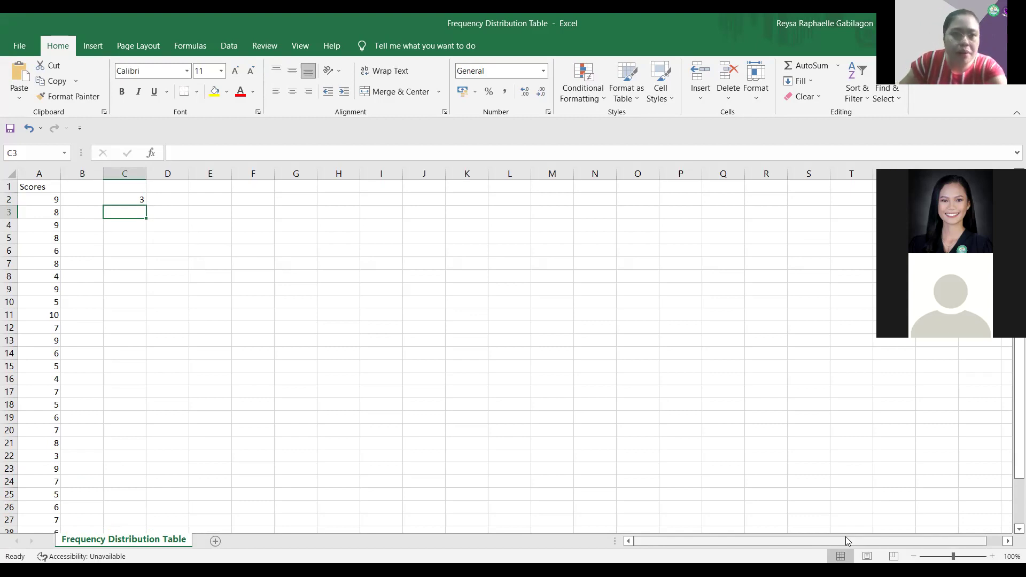
# - Enter the score 4 in each of cells C3 to C6
pyautogui.write('4')
pyautogui.press('Return')
pyautogui.write('4')
pyautogui.press('Return')
pyautogui.write('4')
pyautogui.press('Return')
pyautogui.write('4')
pyautogui.press('Return')
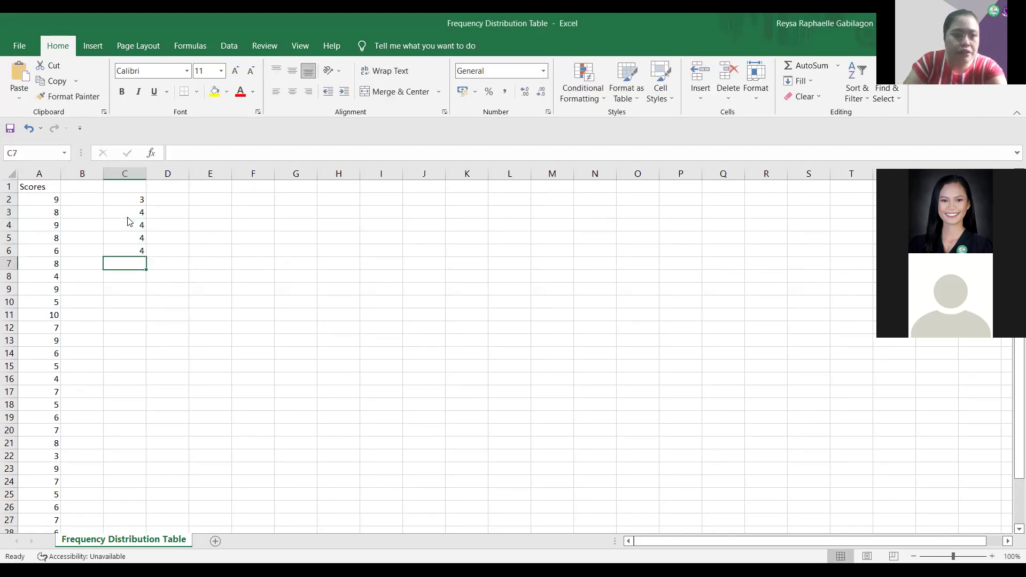
# - Continue the ordered list in column C with the score 5 in cells C7 to C10
pyautogui.write('5')
pyautogui.press('Return')
pyautogui.write('5')
pyautogui.press('Return')
pyautogui.write('5')
pyautogui.press('Return')
pyautogui.write('5')
pyautogui.press('Return')
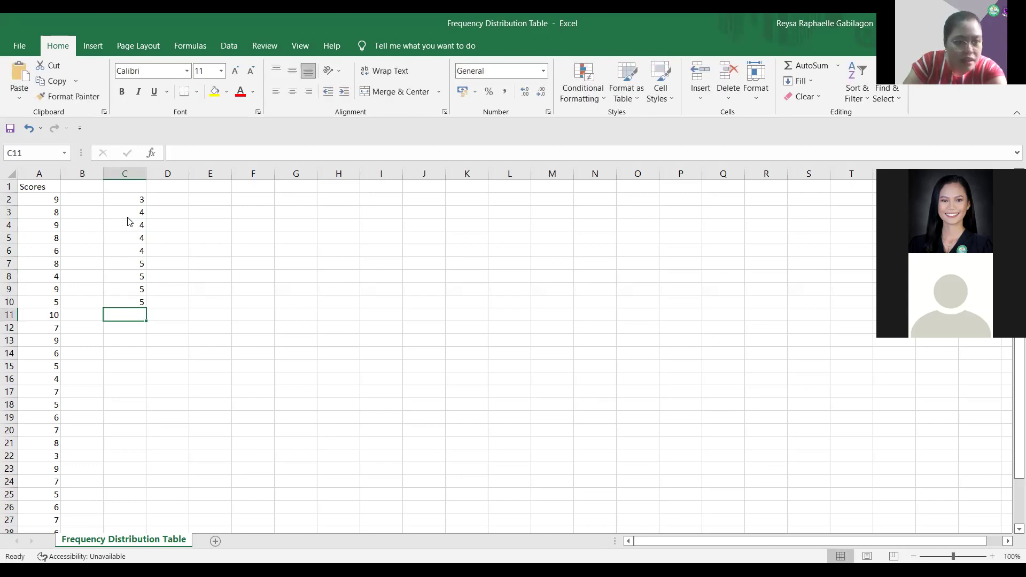
# - Add the score 6 to the ordered list in cells C11 to C15
pyautogui.write('6')
pyautogui.press('Return')
pyautogui.write('6')
pyautogui.press('Return')
pyautogui.write('6')
pyautogui.press('Return')
pyautogui.write('6')
pyautogui.press('Return')
pyautogui.write('6')
pyautogui.press('Return')
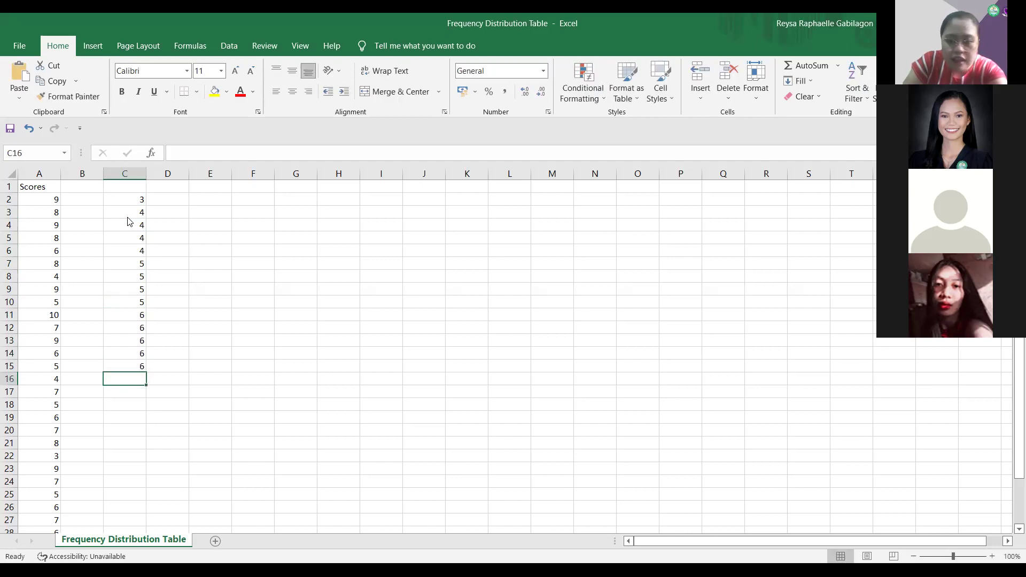
# - Add the score 7 to the ordered list in cells C16 to C21
pyautogui.write('7')
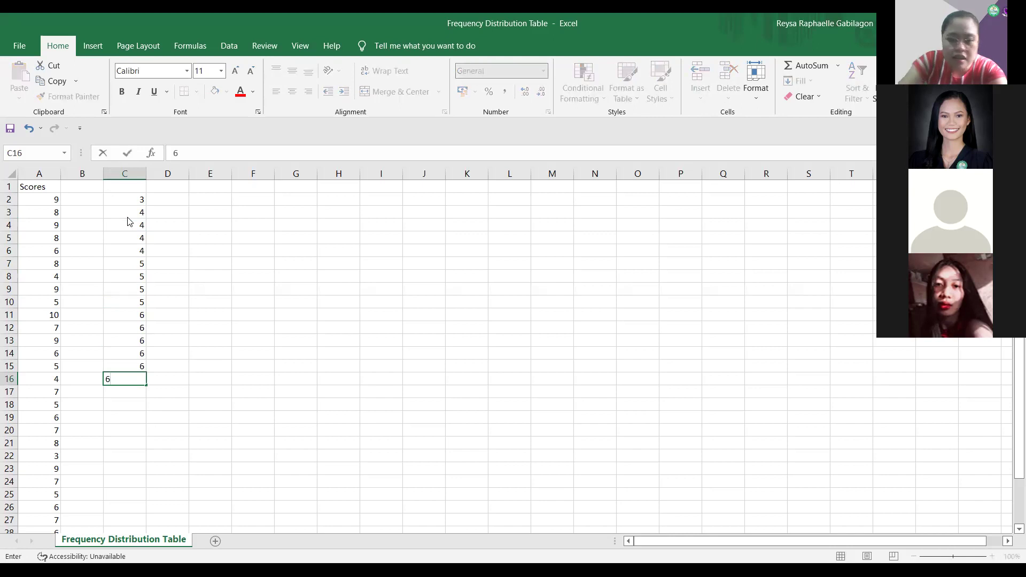
pyautogui.press('Return')
pyautogui.write('7')
pyautogui.press('Return')
pyautogui.write('7')
pyautogui.press('Return')
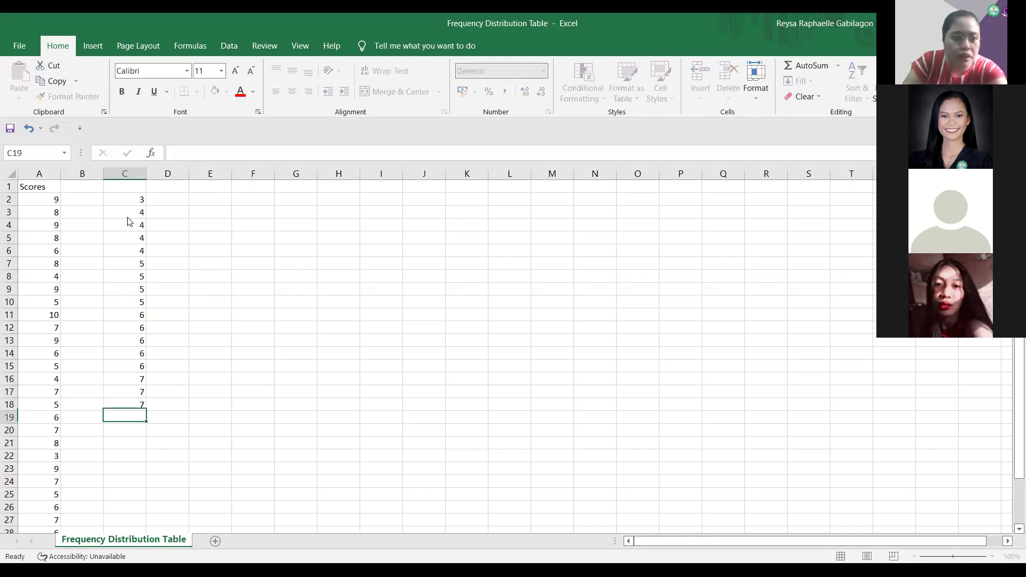
pyautogui.write('7')
pyautogui.press('Return')
pyautogui.write('7')
pyautogui.press('Return')
pyautogui.write('7')
pyautogui.press('Return')
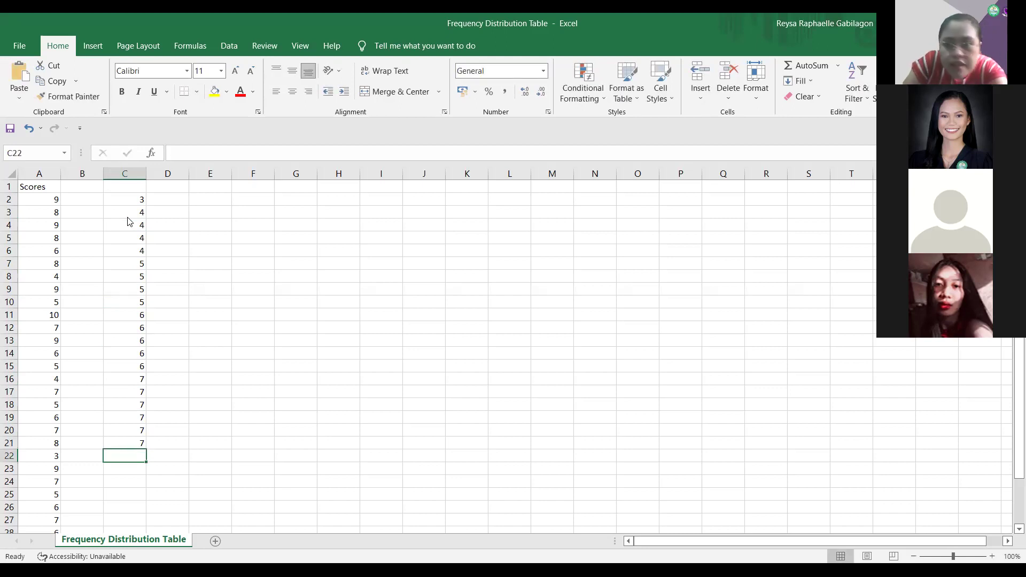
# - Add the score 8 to the ordered list in cells C22 to C25
pyautogui.write('8')
pyautogui.press('Return')
pyautogui.write('8')
pyautogui.press('Return')
pyautogui.write('8')
pyautogui.press('Return')
pyautogui.write('8')
pyautogui.press('Return')
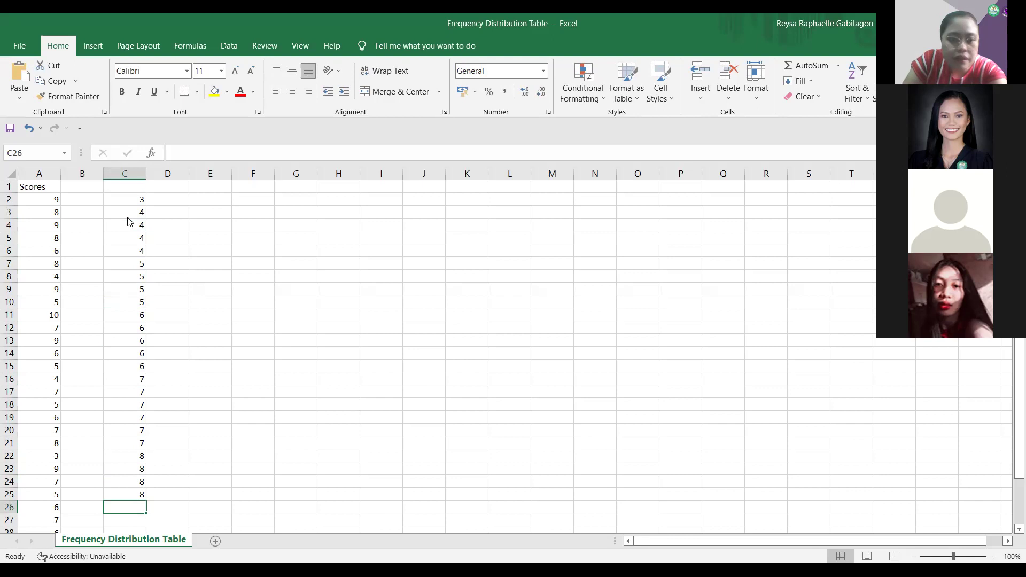
# - Complete the ordered list with the score 9 in cells C26 to C30 and 10 in cell C31
pyautogui.write('9')
pyautogui.press('Return')
pyautogui.write('9')
pyautogui.press('Return')
pyautogui.write('9')
pyautogui.press('Return')
pyautogui.write('9')
pyautogui.press('Return')
pyautogui.write('9')
pyautogui.press('Return')
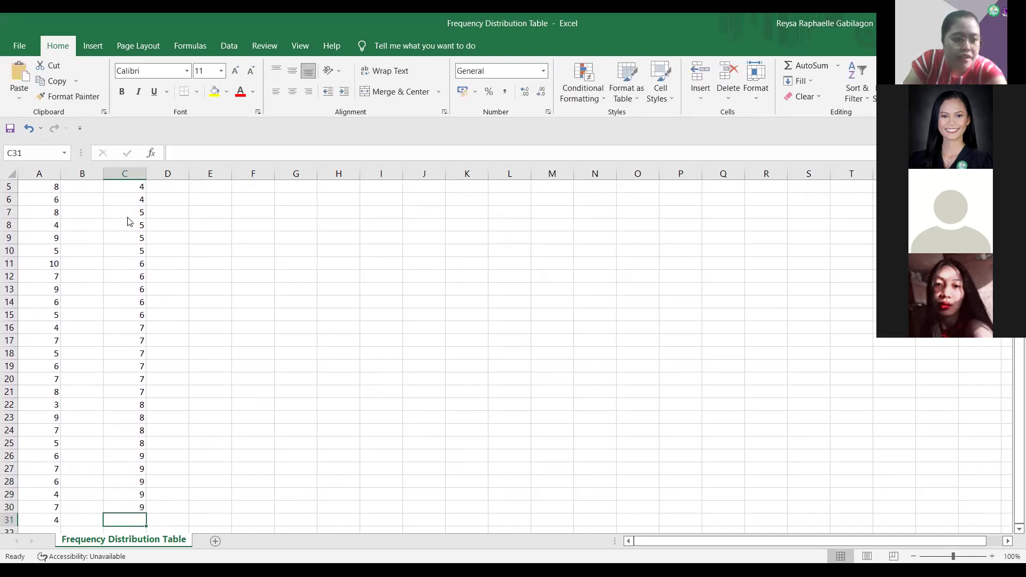
pyautogui.write('10')
pyautogui.press('Up')
# - Go back to the top of column C and count down through the ordered scores cell by cell to C22
pyautogui.press('Up')
pyautogui.press('Up')
pyautogui.press('Up')
pyautogui.press('Up')
pyautogui.press('Up')
pyautogui.press('Up')
pyautogui.press('Up')
pyautogui.press('Up')
pyautogui.press('Up')
pyautogui.press('Up')
pyautogui.press('Up')
pyautogui.press('Up')
pyautogui.press('Up')
pyautogui.press('Up')
pyautogui.press('Up')
pyautogui.press('Up')
pyautogui.press('Up')
pyautogui.press('Up')
pyautogui.press('Up')
pyautogui.press('Up')
pyautogui.press('Up')
pyautogui.press('Up')
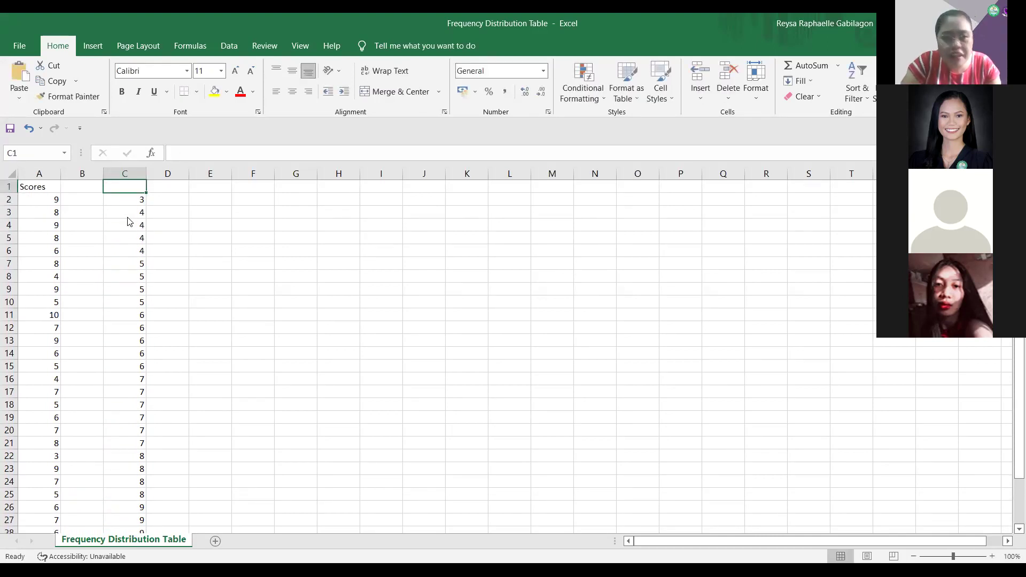
pyautogui.press('Down')
pyautogui.press('Down')
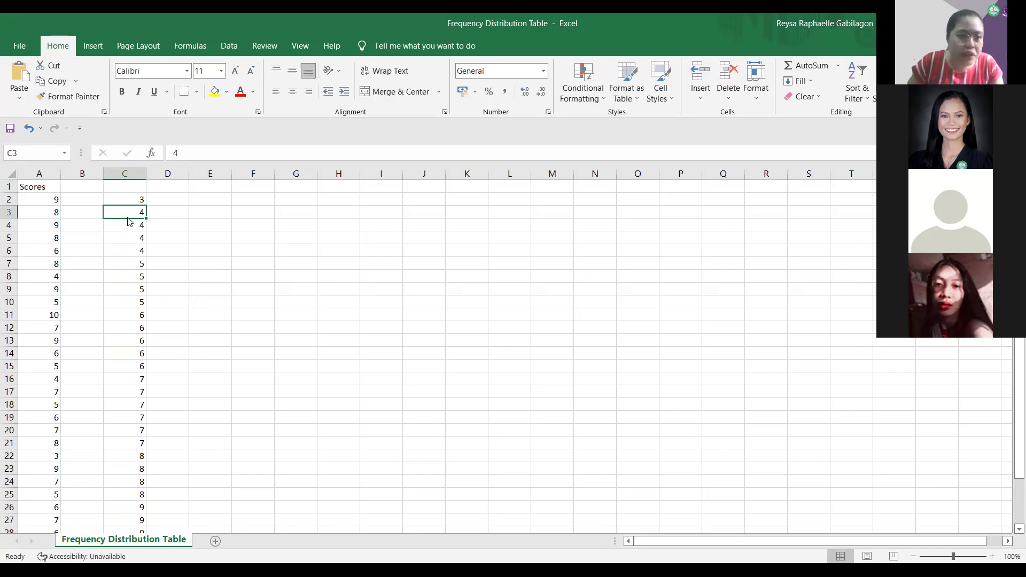
pyautogui.press('Down')
pyautogui.press('Down')
pyautogui.press('Down')
pyautogui.press('Down')
pyautogui.press('Down')
pyautogui.press('Down')
pyautogui.press('Down')
pyautogui.press('Down')
pyautogui.press('Down')
pyautogui.press('Down')
pyautogui.press('Down')
pyautogui.press('Down')
pyautogui.press('Down')
pyautogui.press('Down')
pyautogui.press('Down')
pyautogui.press('Down')
pyautogui.press('Down')
pyautogui.press('Down')
pyautogui.press('Down')
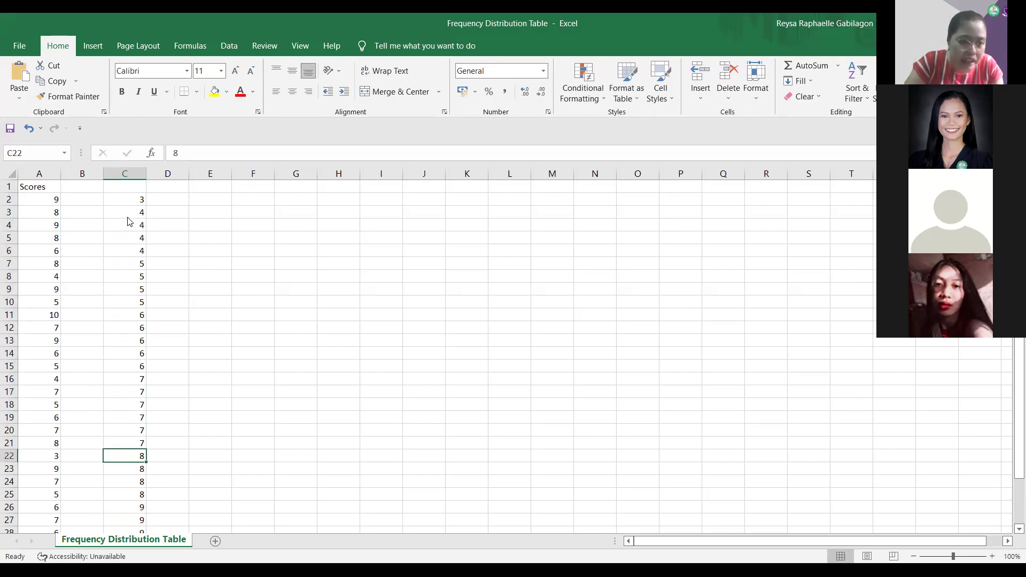
# - Recount the ordered scores from C2 down to C16 to find the middle, and box C15 and C16 with a red annotation
pyautogui.press('Up')
pyautogui.press('Up')
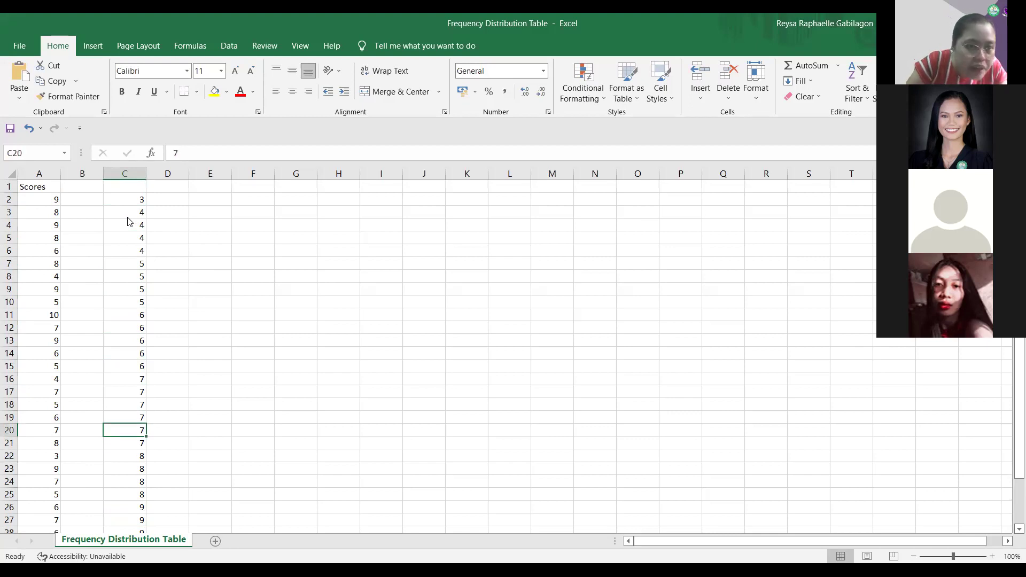
pyautogui.press('Up')
pyautogui.press('Up')
pyautogui.press('Up')
pyautogui.press('Up')
pyautogui.press('Up')
pyautogui.press('Up')
pyautogui.press('Up')
pyautogui.press('Up')
pyautogui.press('Up')
pyautogui.press('Up')
pyautogui.press('Up')
pyautogui.press('Up')
pyautogui.press('Up')
pyautogui.press('Up')
pyautogui.press('Up')
pyautogui.press('Up')
pyautogui.press('Up')
pyautogui.press('Up')
pyautogui.press('Down')
pyautogui.press('Down')
pyautogui.press('Down')
pyautogui.press('Down')
pyautogui.press('Down')
pyautogui.press('Down')
pyautogui.press('Down')
pyautogui.press('Down')
pyautogui.press('Down')
pyautogui.press('Down')
pyautogui.press('Down')
pyautogui.press('Down')
pyautogui.press('Down')
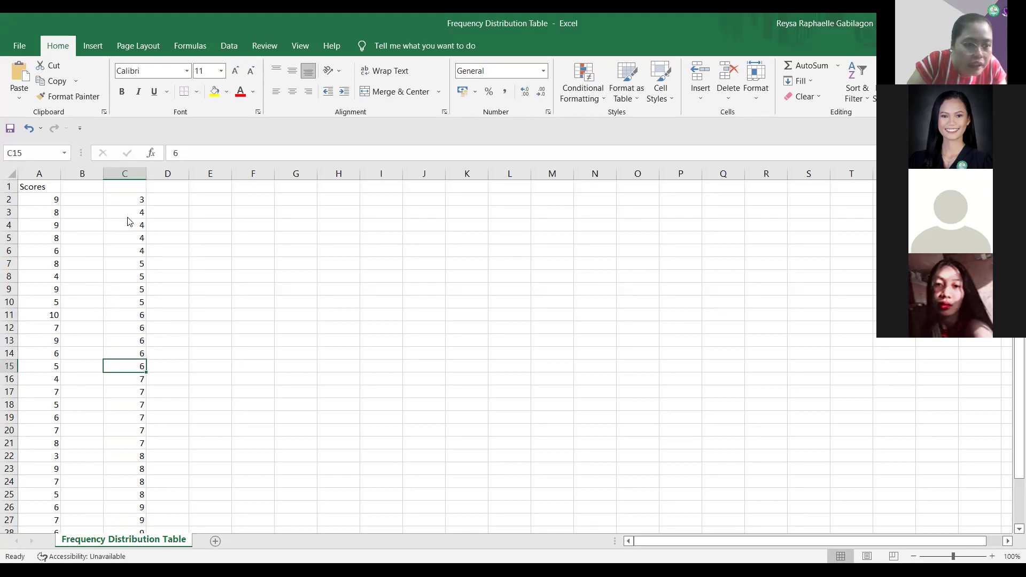
pyautogui.press('Down')
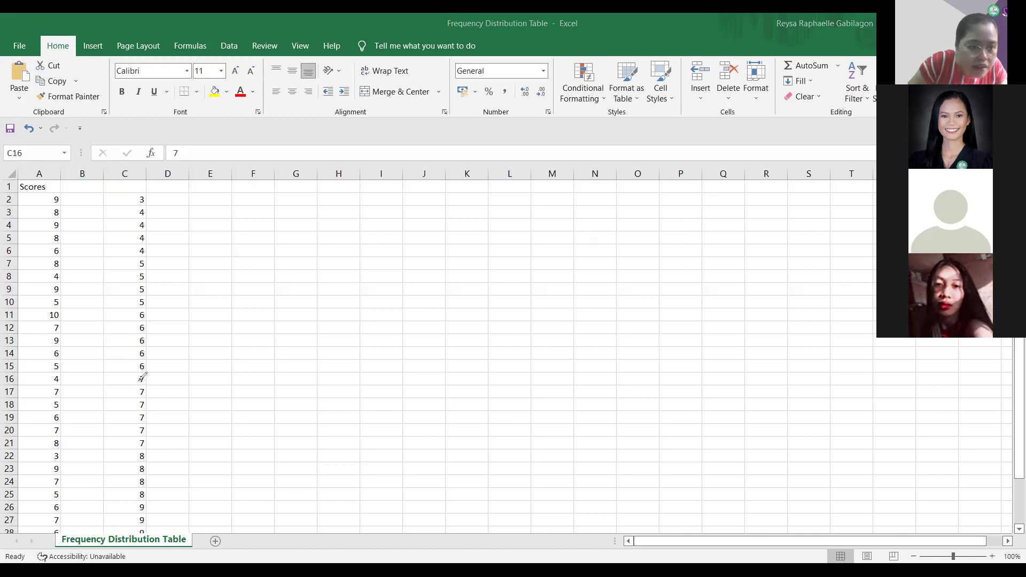
pyautogui.moveTo(130, 363)
pyautogui.mouseDown()
pyautogui.moveTo(148, 385)
pyautogui.moveTo(145, 362)
pyautogui.moveTo(131, 362)
pyautogui.mouseUp()
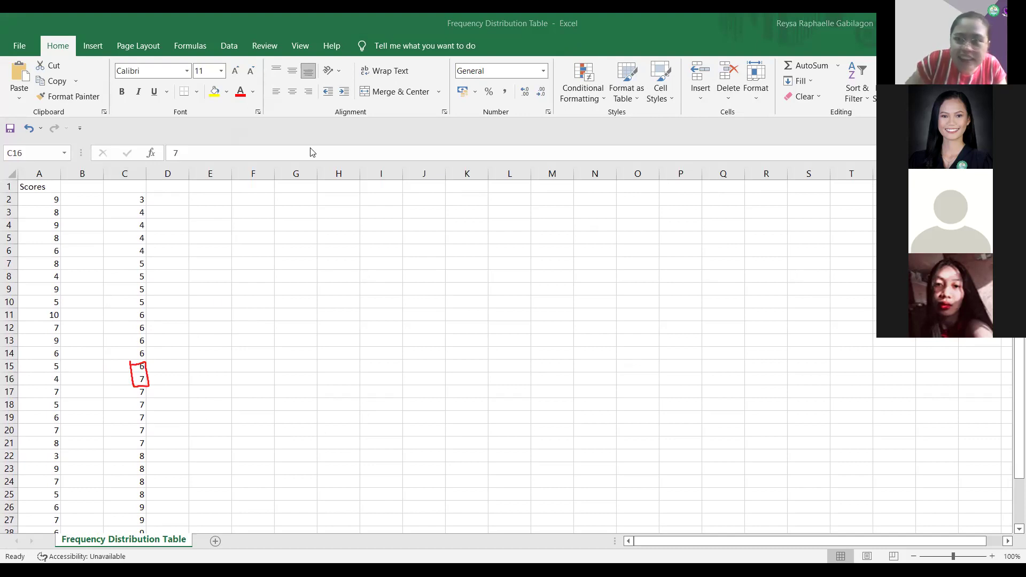
# - Set the font color of the two middle scores in C16 and C17 to red
pyautogui.click(140, 382)
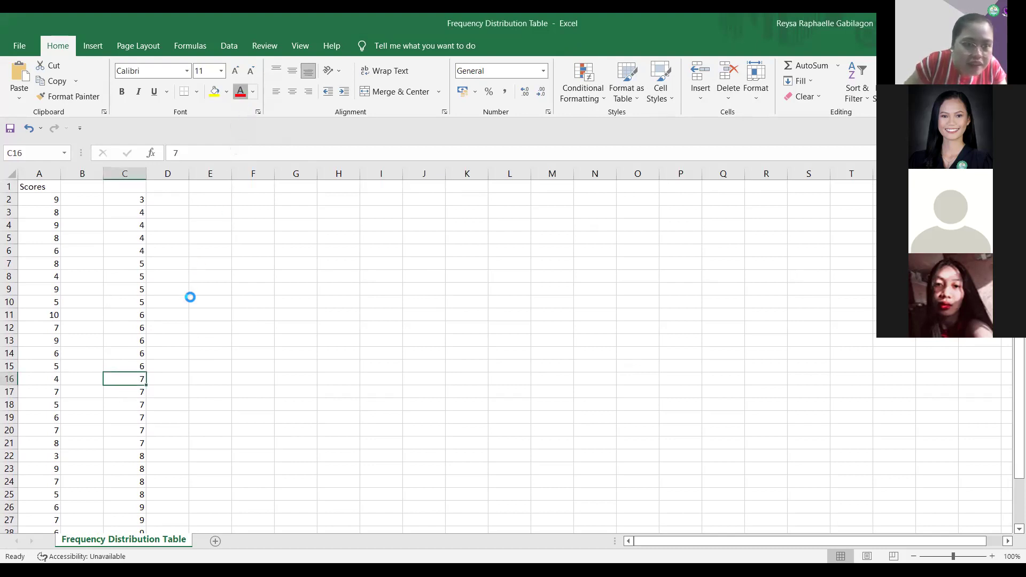
pyautogui.scroll(-1, 166, 312)
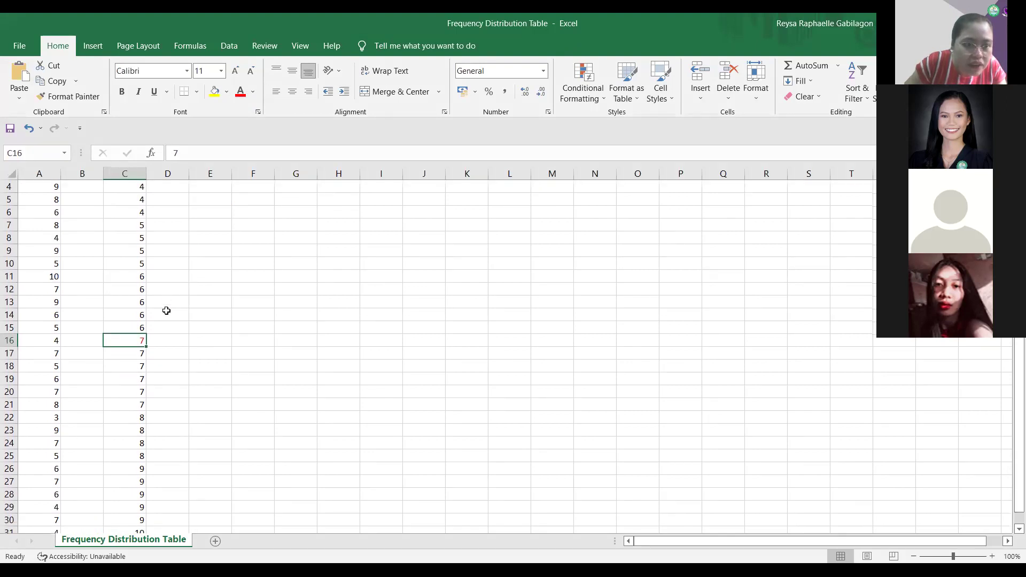
pyautogui.scroll(-1, 177, 379)
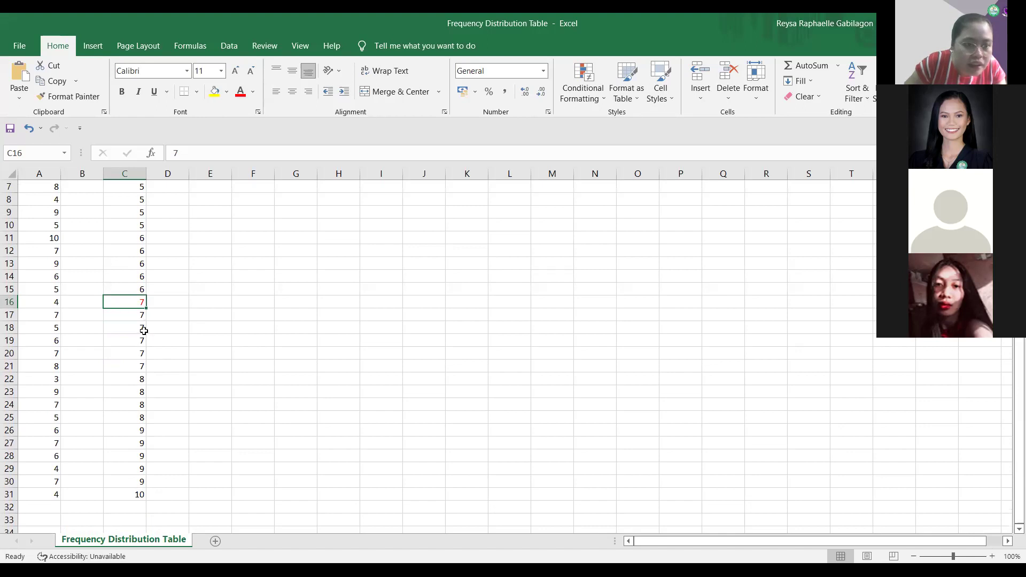
pyautogui.click(139, 314)
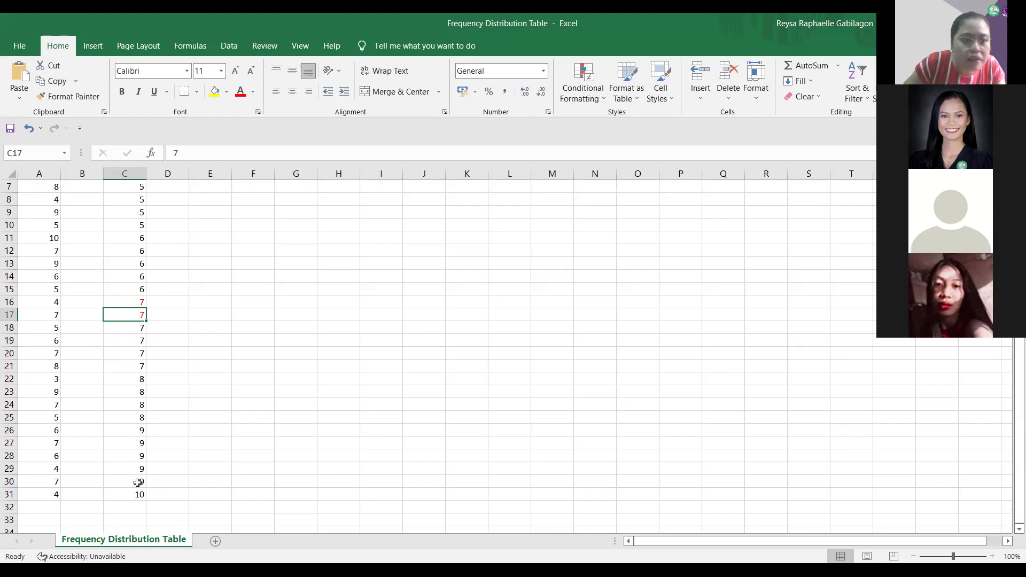
# - Fill the two middle scores in cells C16 and C17 with yellow
pyautogui.scroll(2, 123, 392)
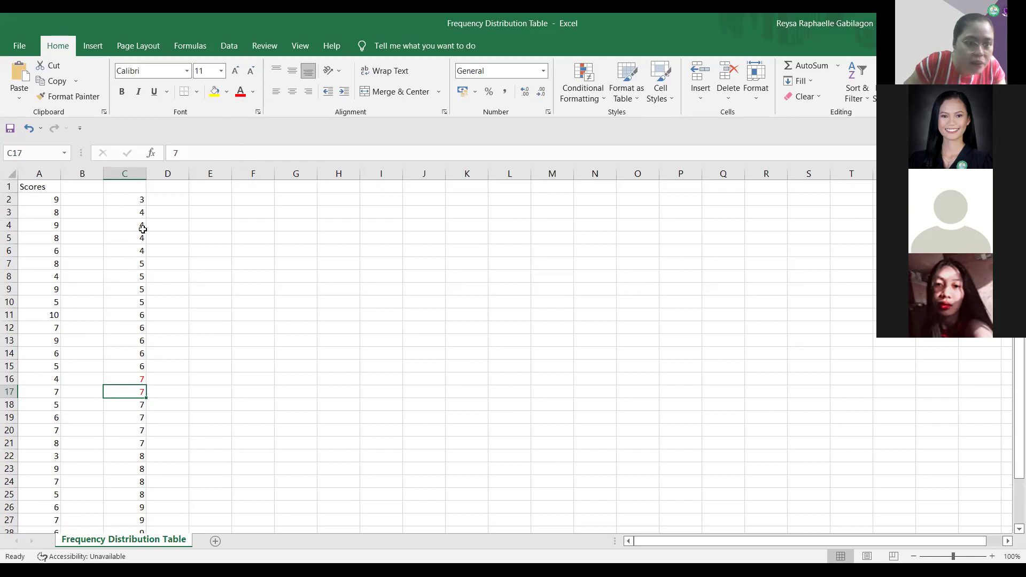
pyautogui.scroll(-1, 210, 291)
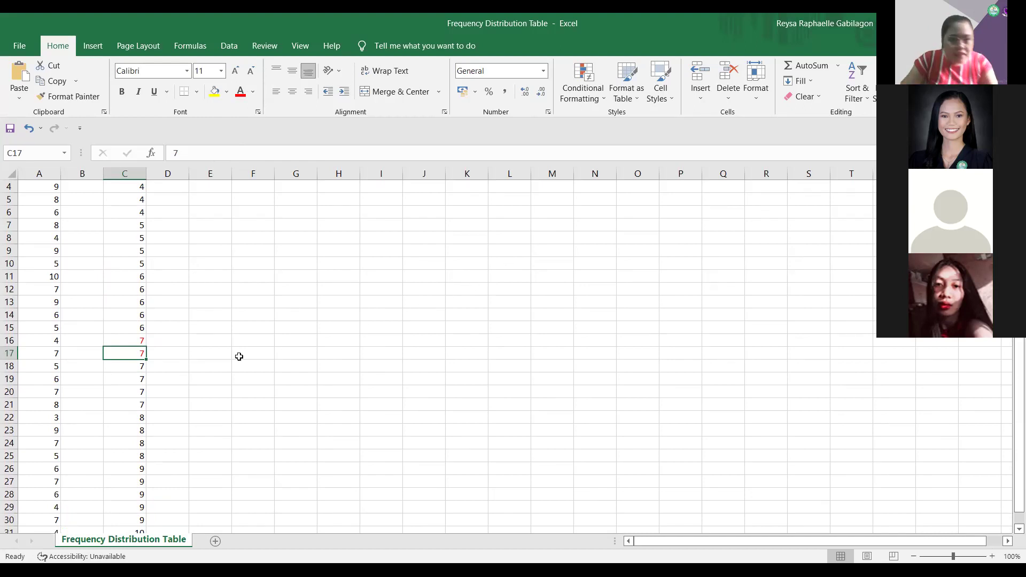
pyautogui.scroll(-2, 198, 327)
pyautogui.scroll(2, 204, 330)
pyautogui.scroll(1, 203, 330)
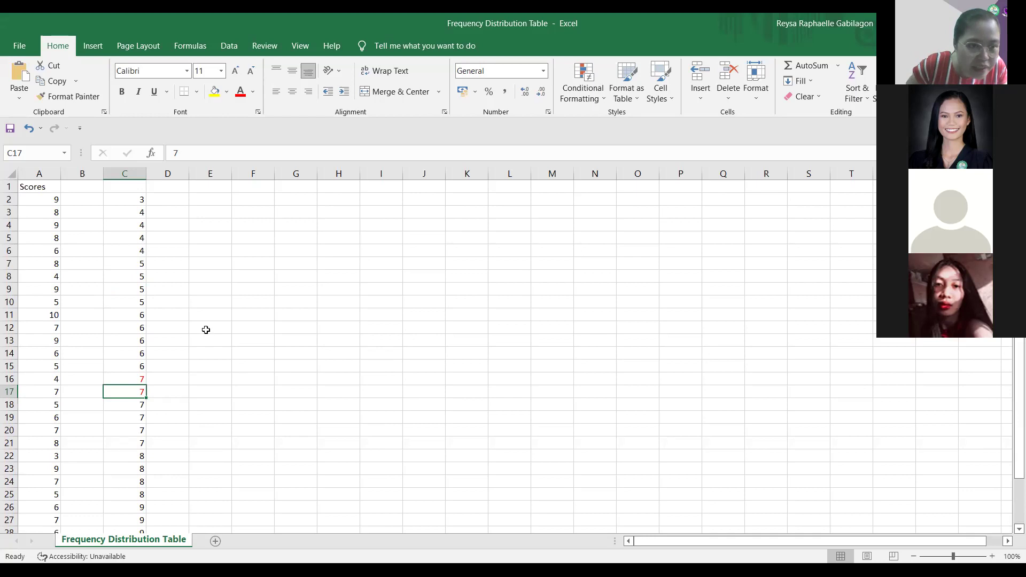
pyautogui.scroll(-1, 206, 330)
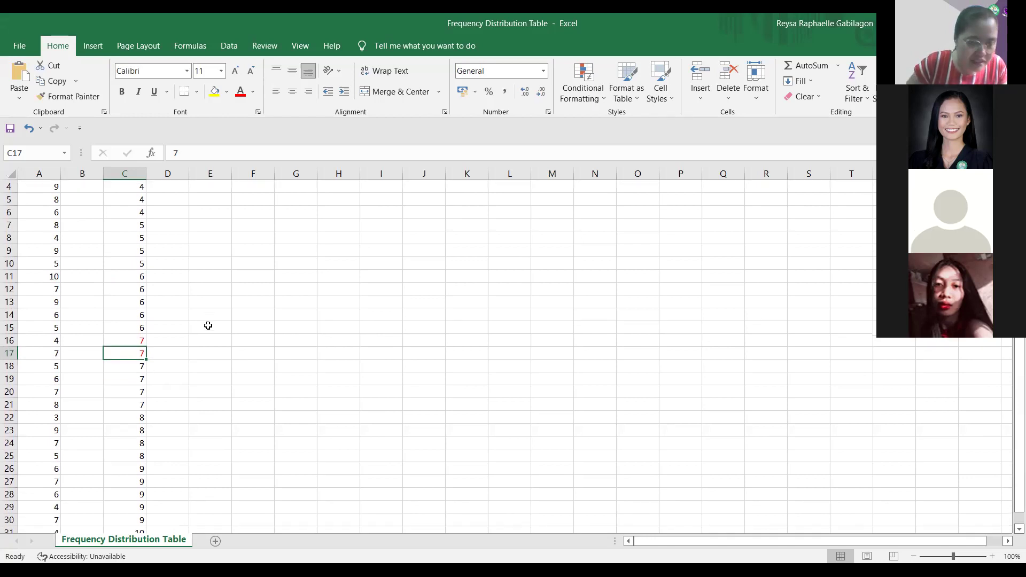
pyautogui.scroll(-1, 208, 325)
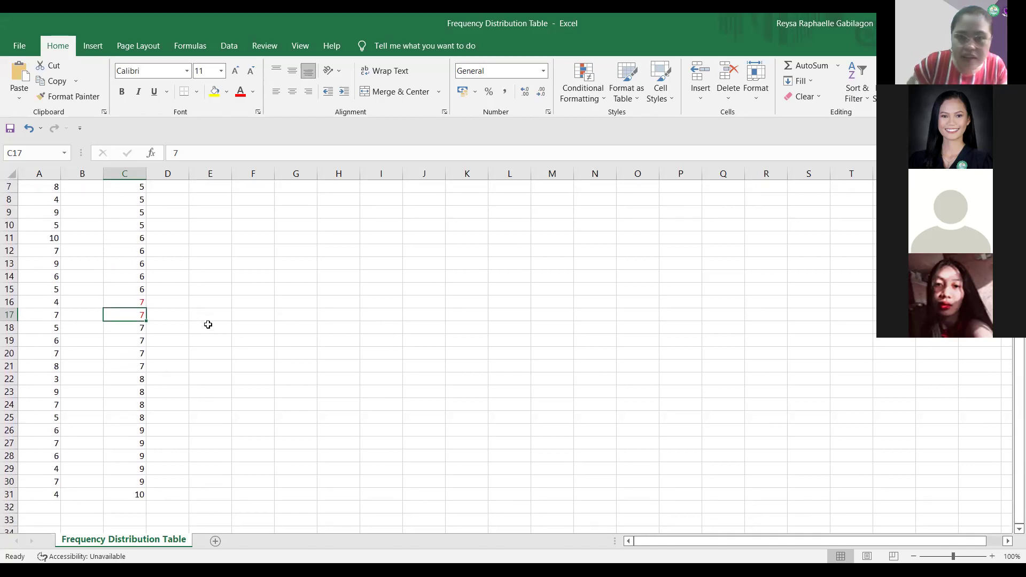
pyautogui.click(166, 323)
pyautogui.moveTo(138, 315); pyautogui.dragTo(136, 304)
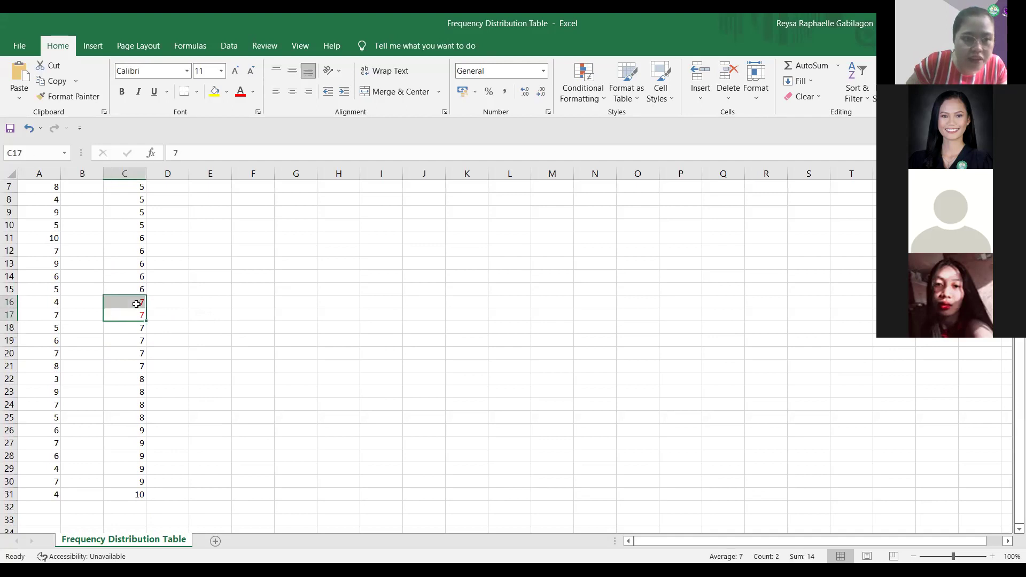
pyautogui.click(211, 93)
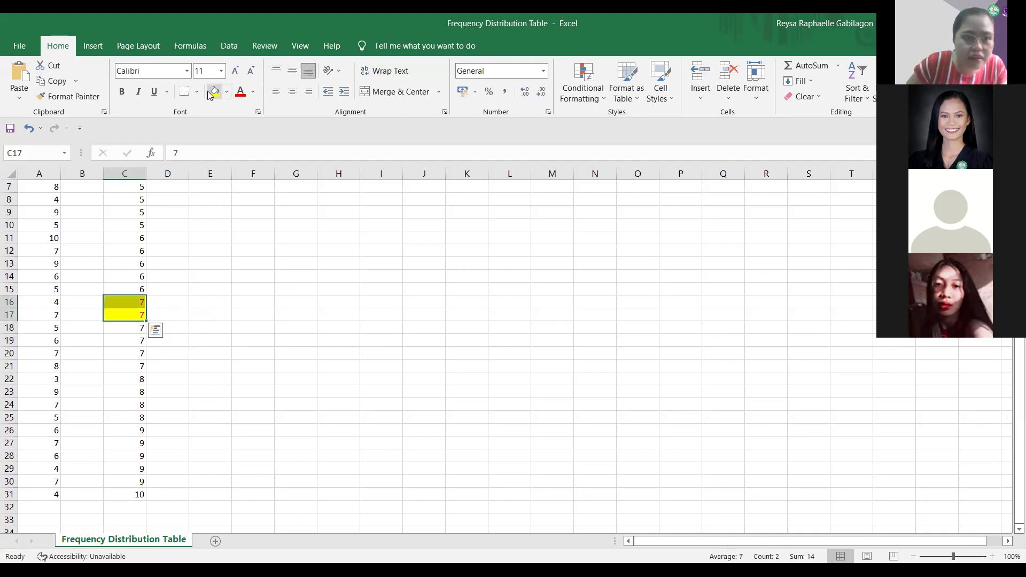
pyautogui.click(210, 274)
# - Compare the groups of scores above and below the yellow cells by selecting C2:C15 and C18:C31, and reselect C16:C17
pyautogui.scroll(1, 166, 299)
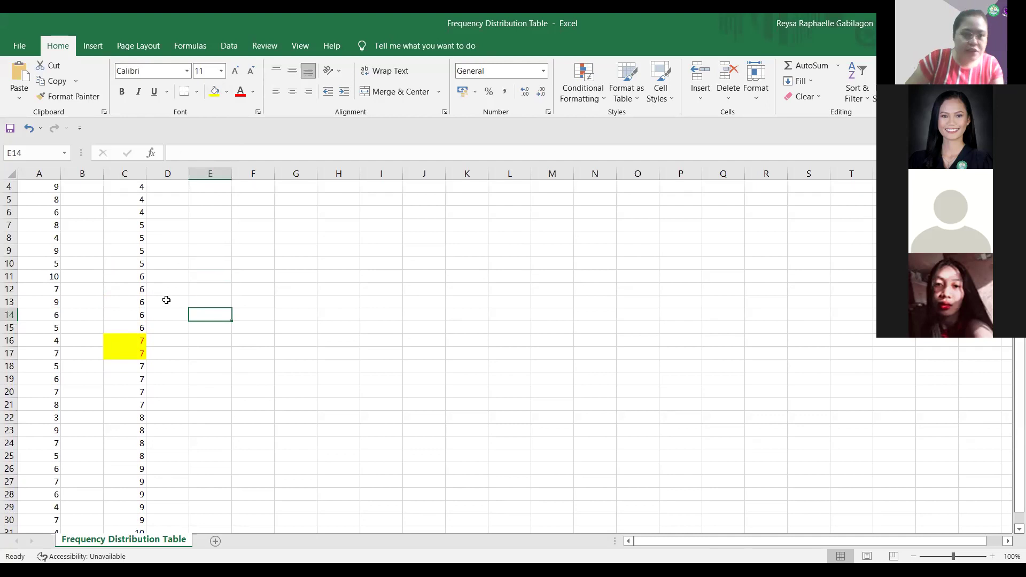
pyautogui.scroll(1, 167, 300)
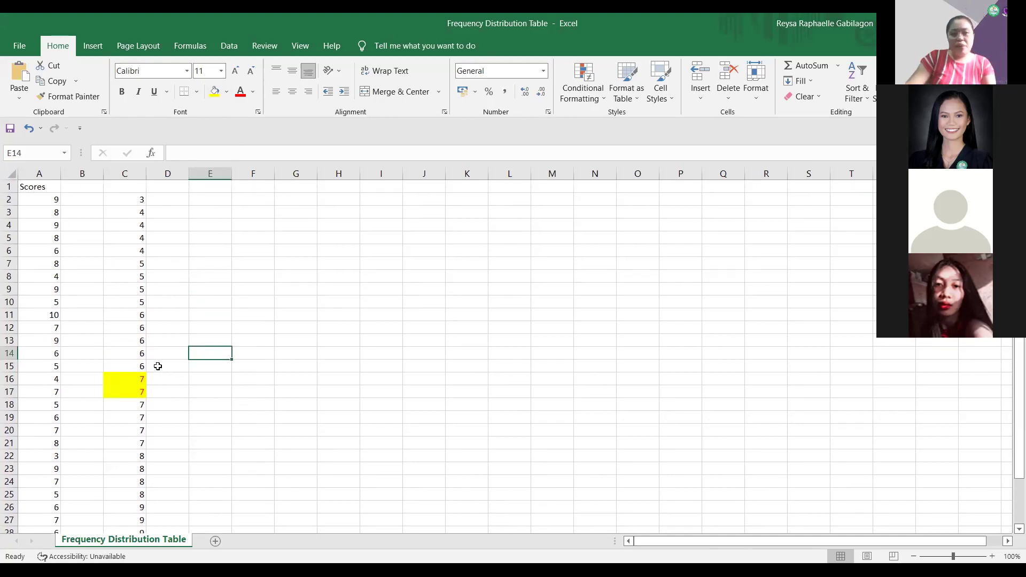
pyautogui.moveTo(142, 365); pyautogui.dragTo(134, 204)
pyautogui.scroll(-3, 171, 295)
pyautogui.moveTo(137, 293); pyautogui.dragTo(135, 454)
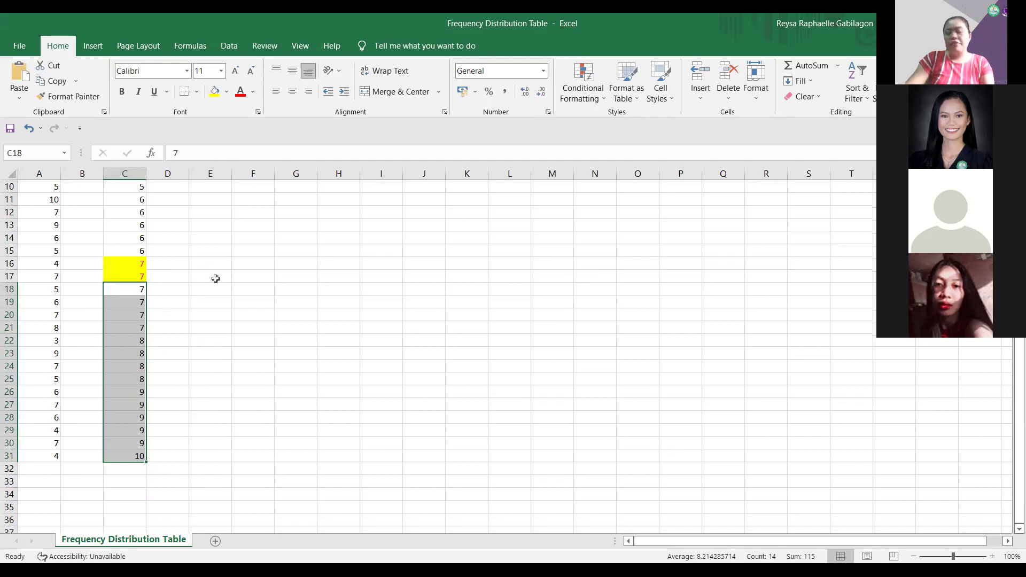
pyautogui.click(160, 278)
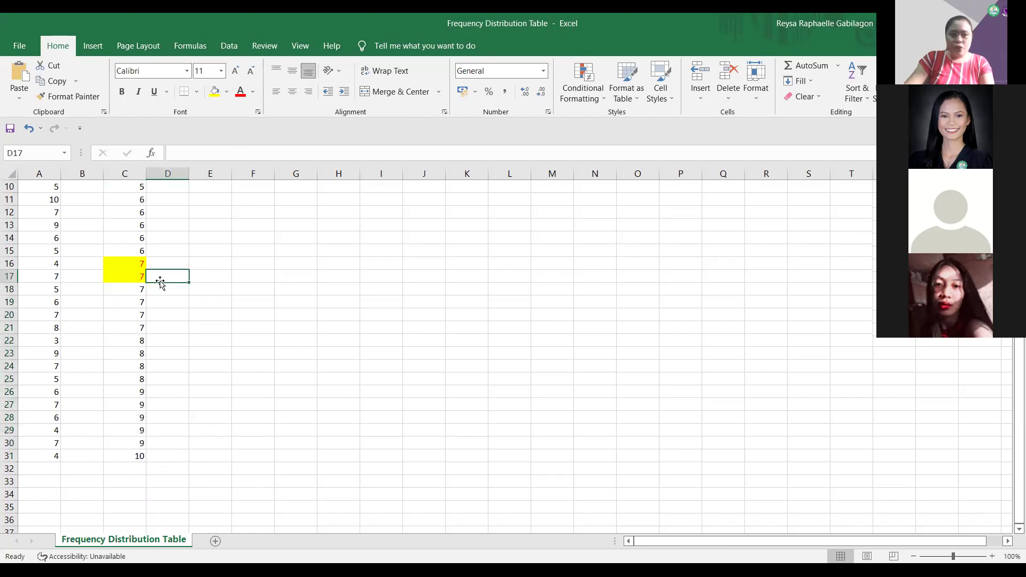
pyautogui.click(135, 275)
pyautogui.moveTo(135, 276); pyautogui.dragTo(135, 263)
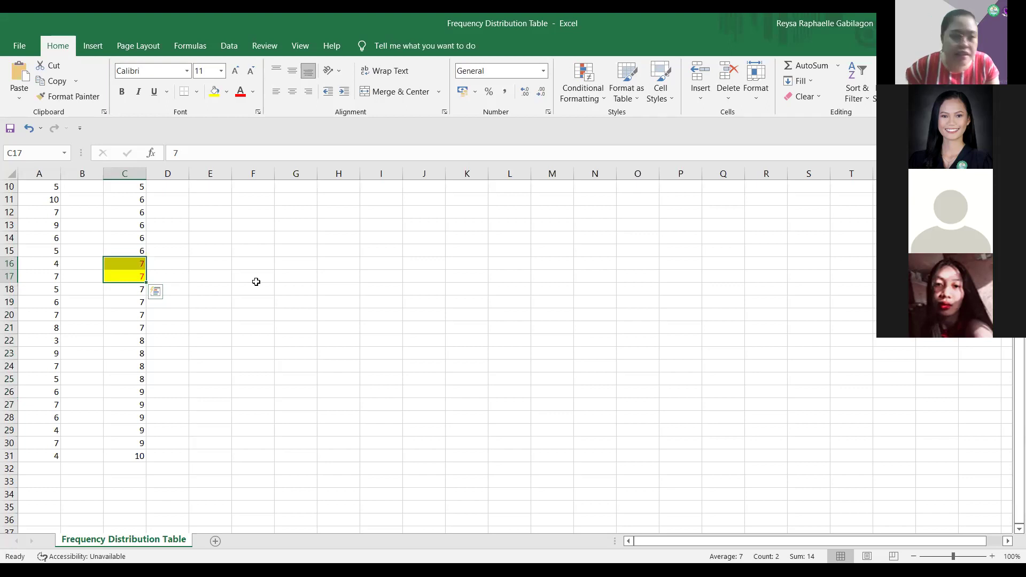
# - Write the median calculation 7 + 7 / 2 as text in cell E16, beside the yellow scores
pyautogui.click(164, 266)
pyautogui.click(211, 266)
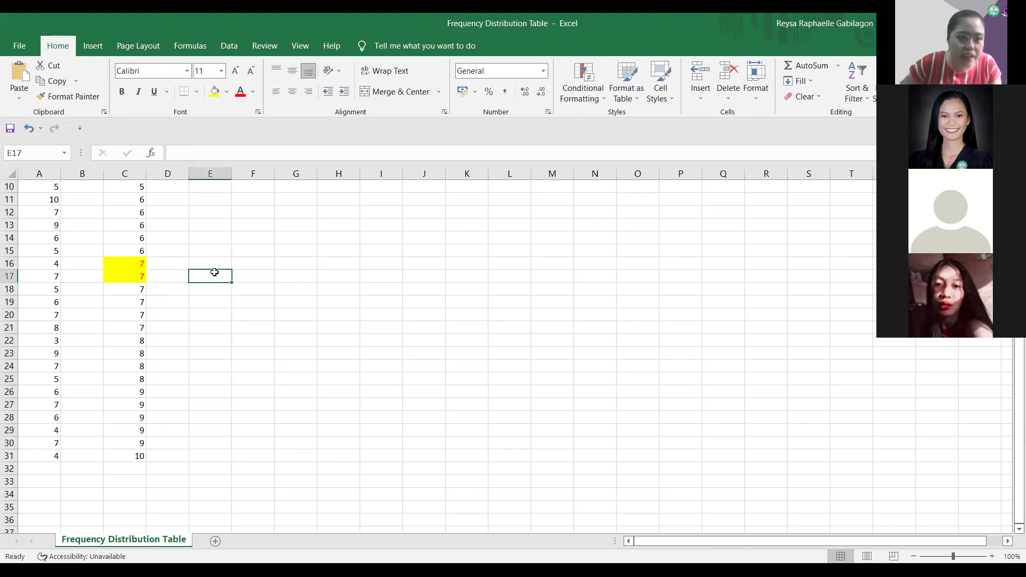
pyautogui.write('7')
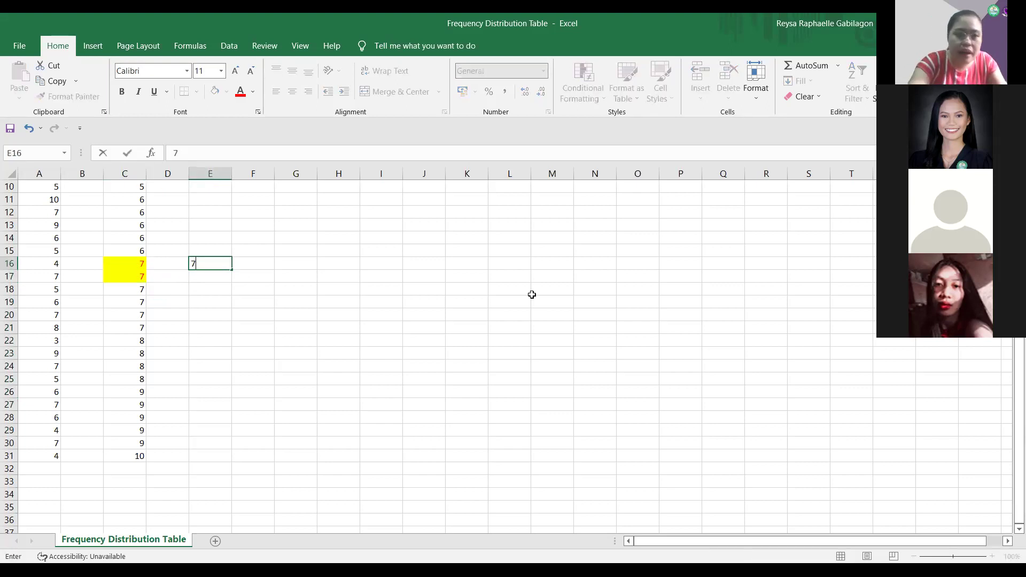
pyautogui.write(' + 7')
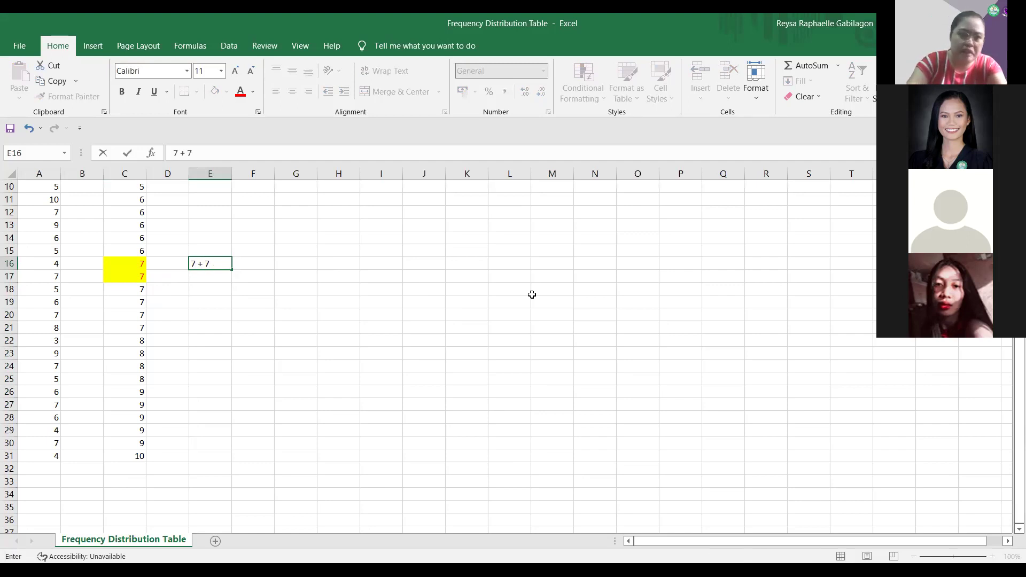
pyautogui.write(' / 2')
pyautogui.press('Return')
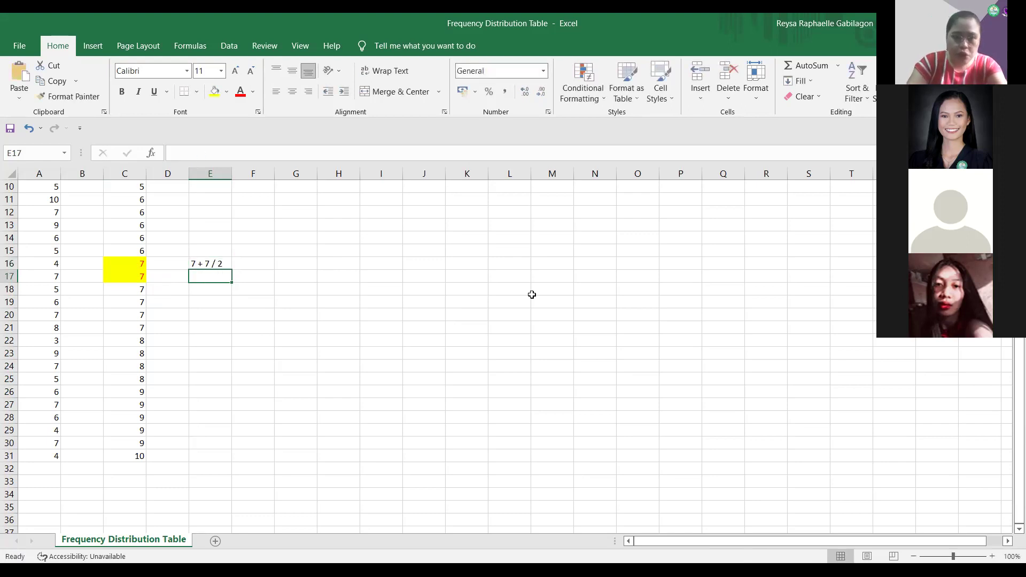
# - Enter the note "Median = 7" in cell E17, directly below the calculation
pyautogui.write('Median ')
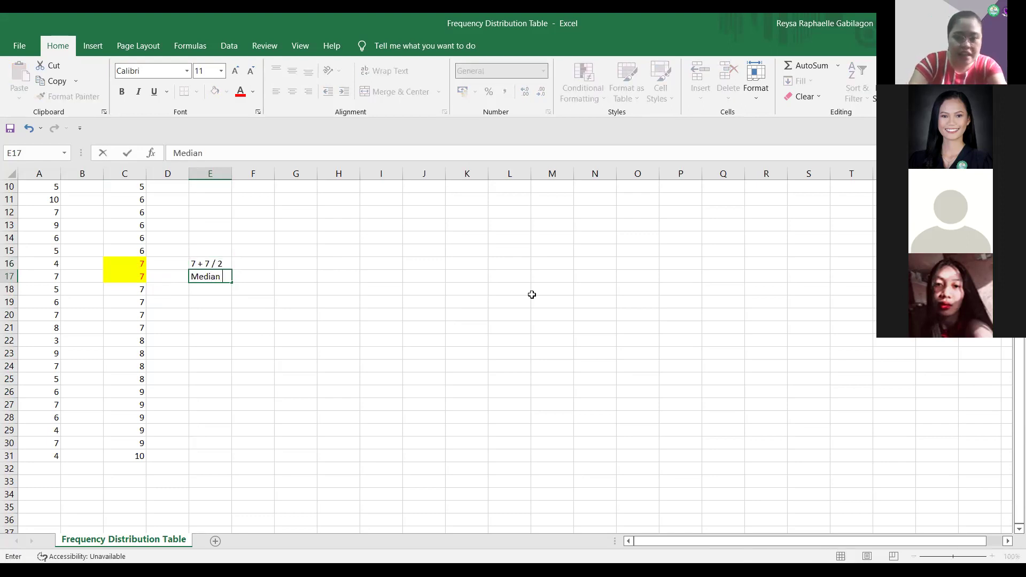
pyautogui.write('= 7')
pyautogui.press('Return')
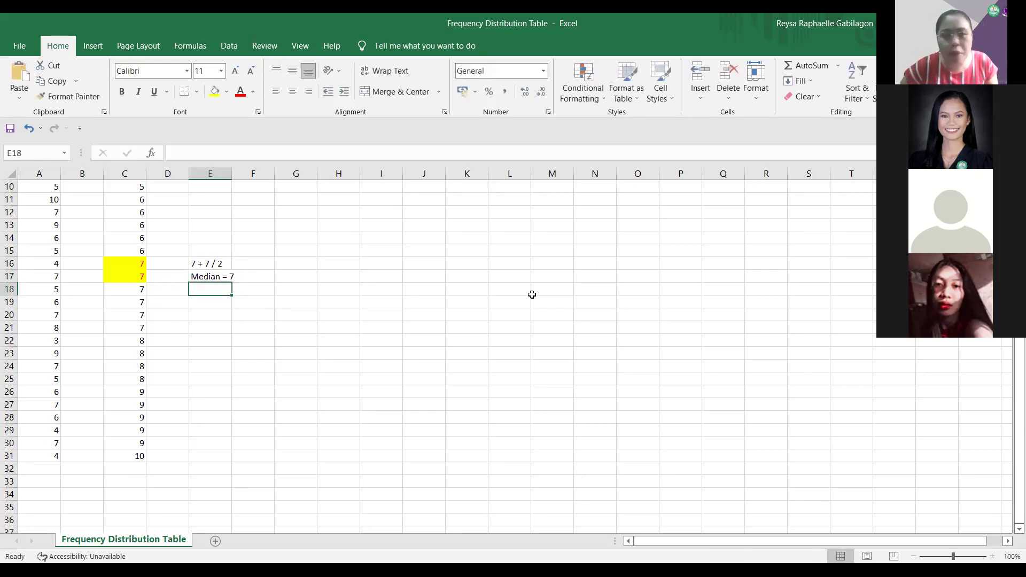
# - Review the two middle scores in C16 and C17, the median note in E17 and the start of the list
pyautogui.click(126, 266)
pyautogui.click(126, 276)
pyautogui.click(216, 275)
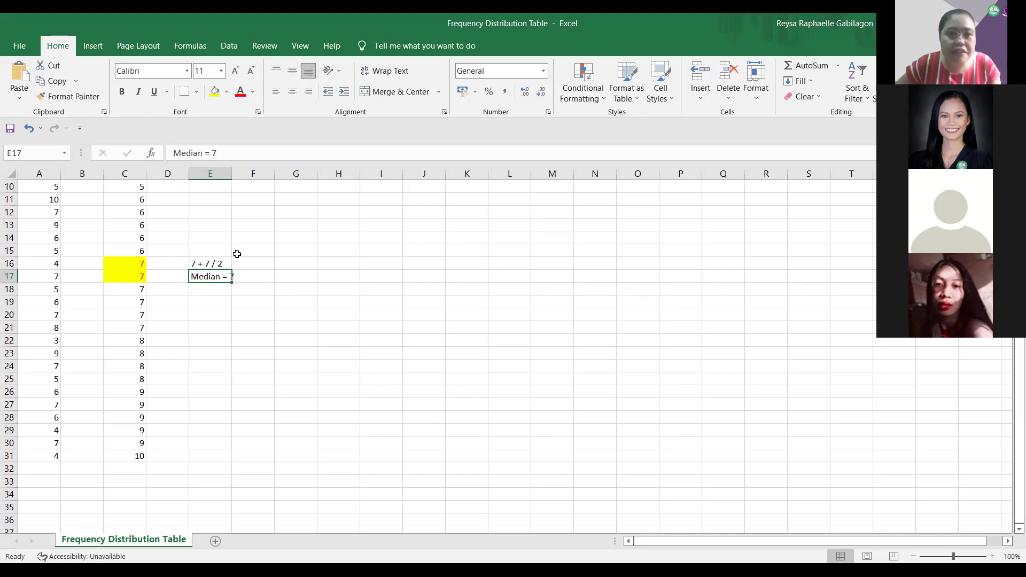
pyautogui.scroll(3, 236, 256)
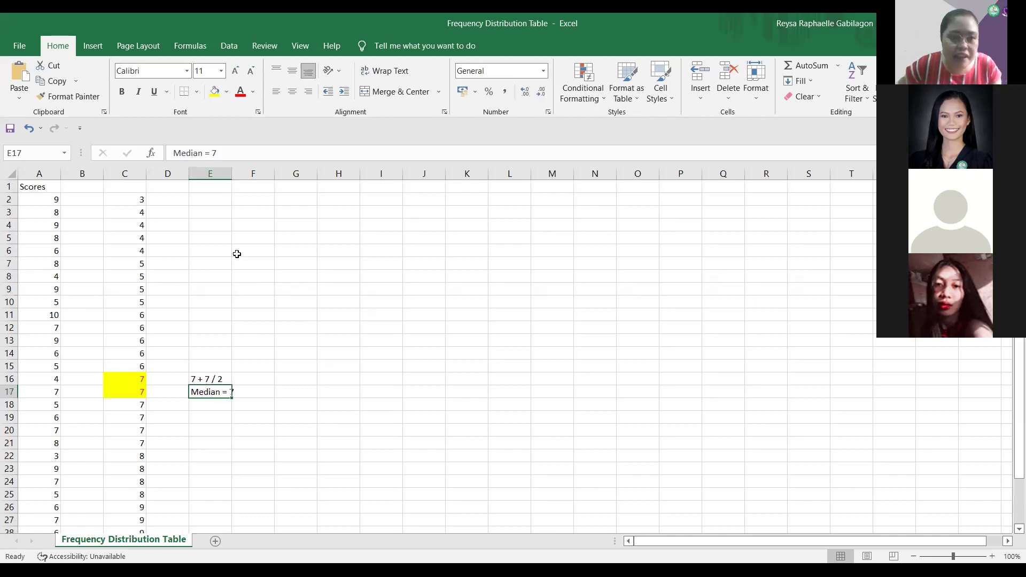
pyautogui.click(369, 286)
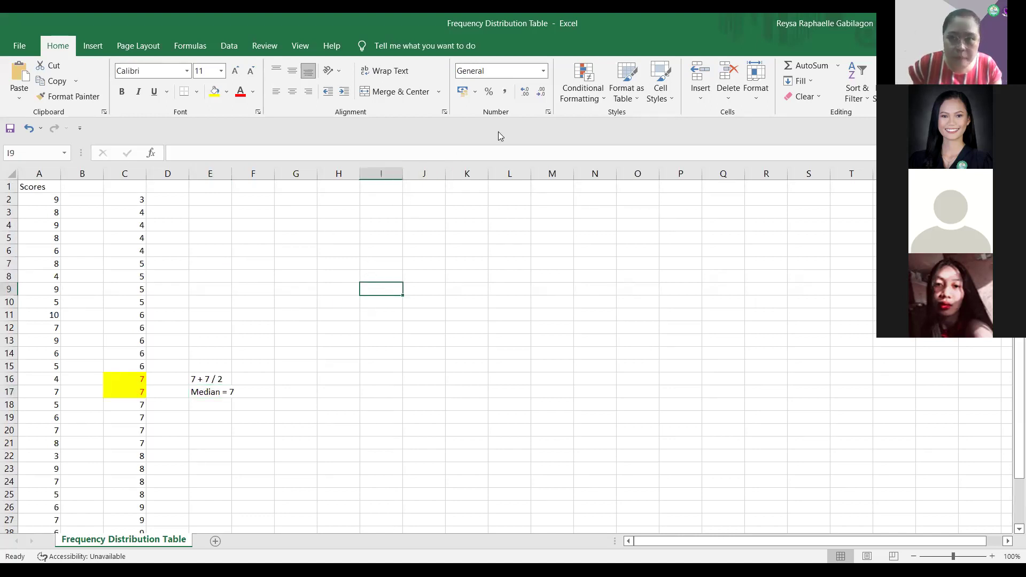
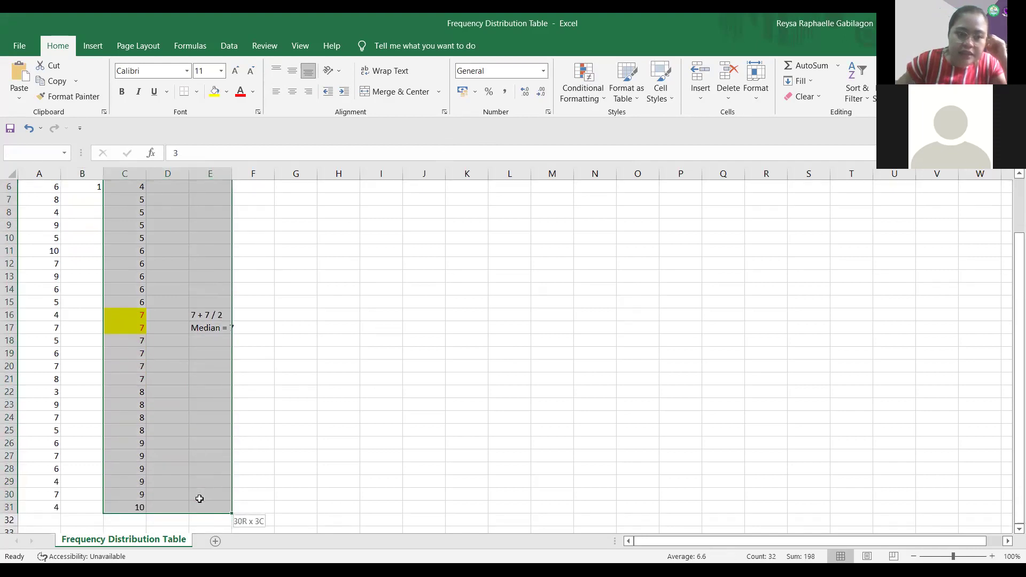
# - Clear the ordered scores from column C and the median notes from E16 and E17, and save the workbook
pyautogui.moveTo(188, 154); pyautogui.dragTo(188, 202)
pyautogui.click(232, 387)
pyautogui.moveTo(232, 388); pyautogui.dragTo(213, 381)
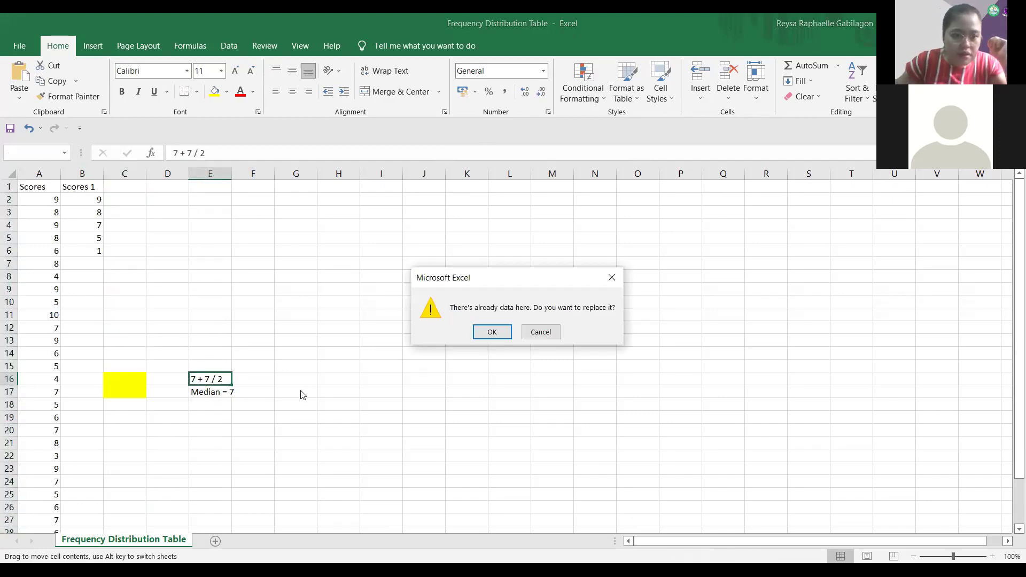
pyautogui.click(541, 332)
pyautogui.click(223, 393)
pyautogui.press('Delete')
pyautogui.press('Up')
pyautogui.press('Delete')
pyautogui.click(222, 393)
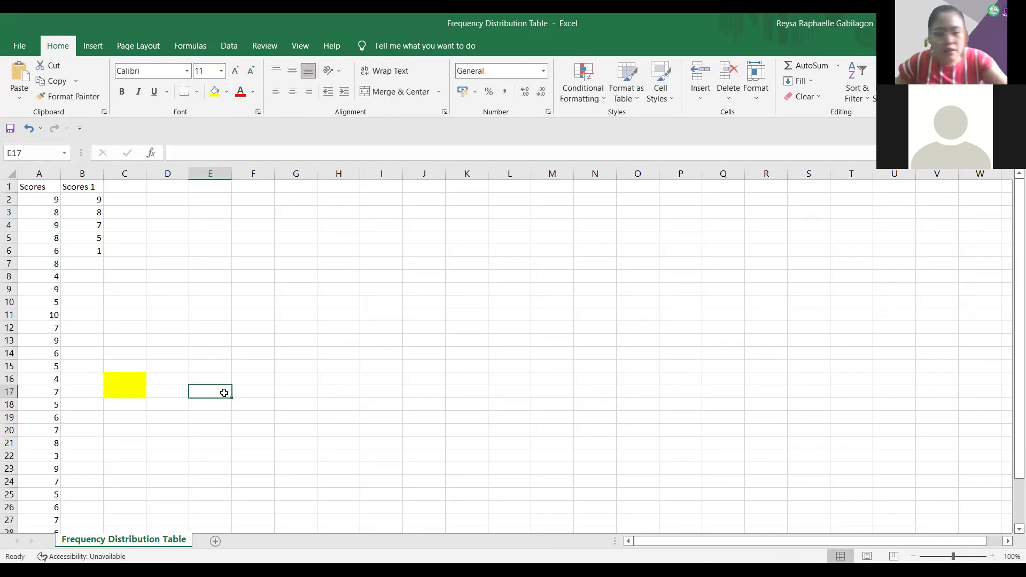
pyautogui.hotkey('ctrl', 's')
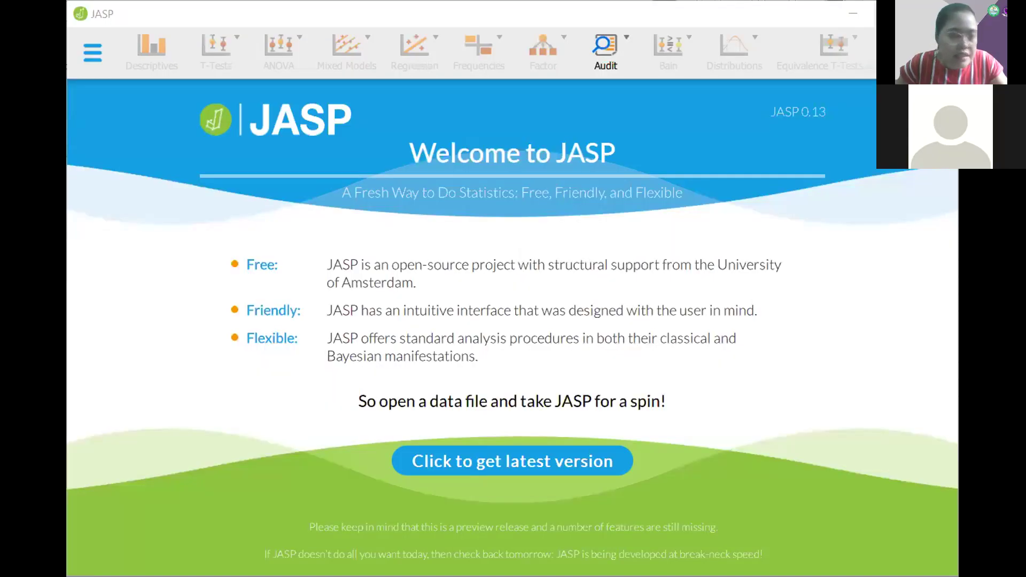
# - Switch to JASP, maximize its window and open the recent data file Frequency Distribution Table.csv
pyautogui.press('super+Up')
pyautogui.click(15, 55)
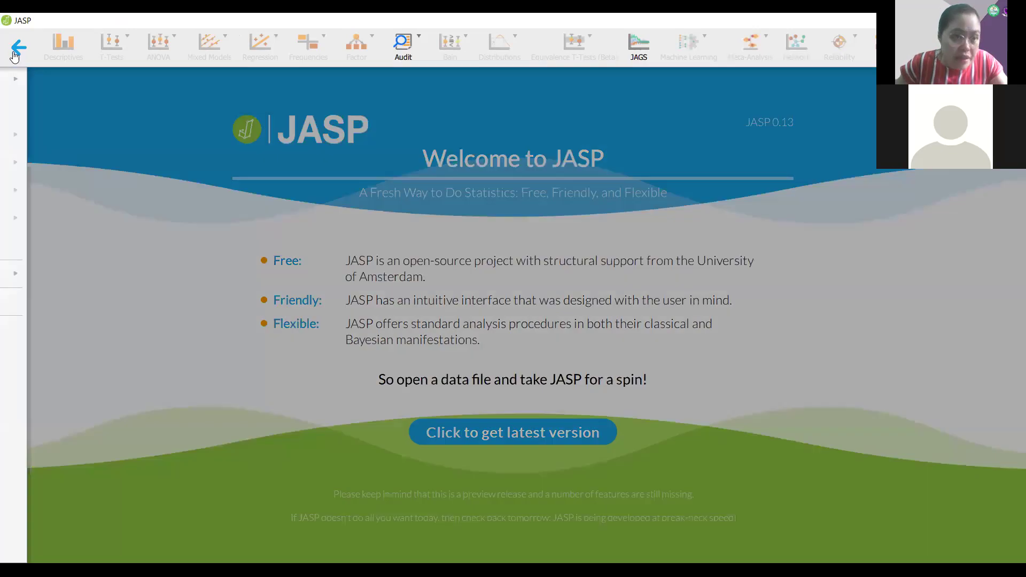
pyautogui.click(63, 84)
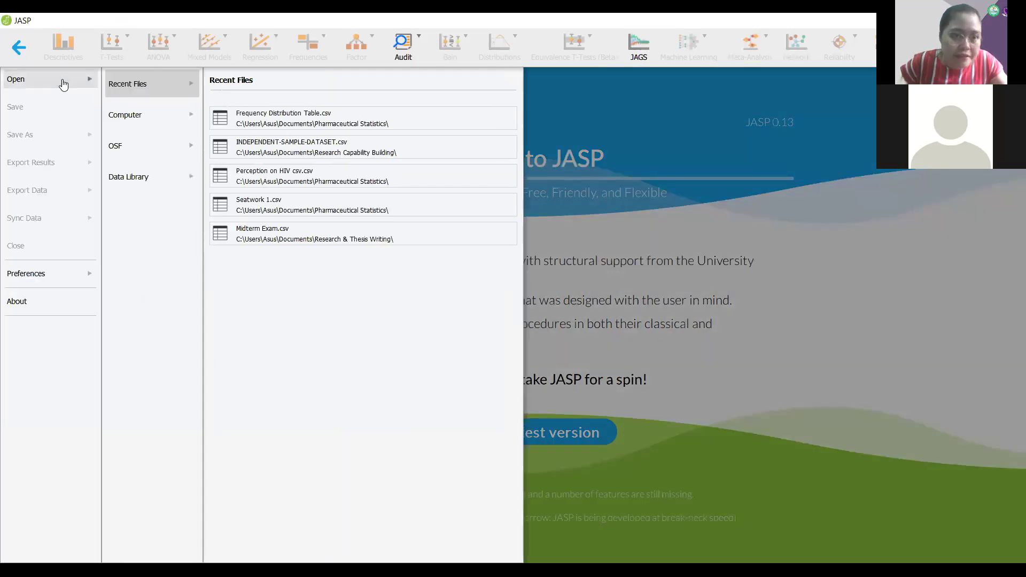
pyautogui.click(276, 118)
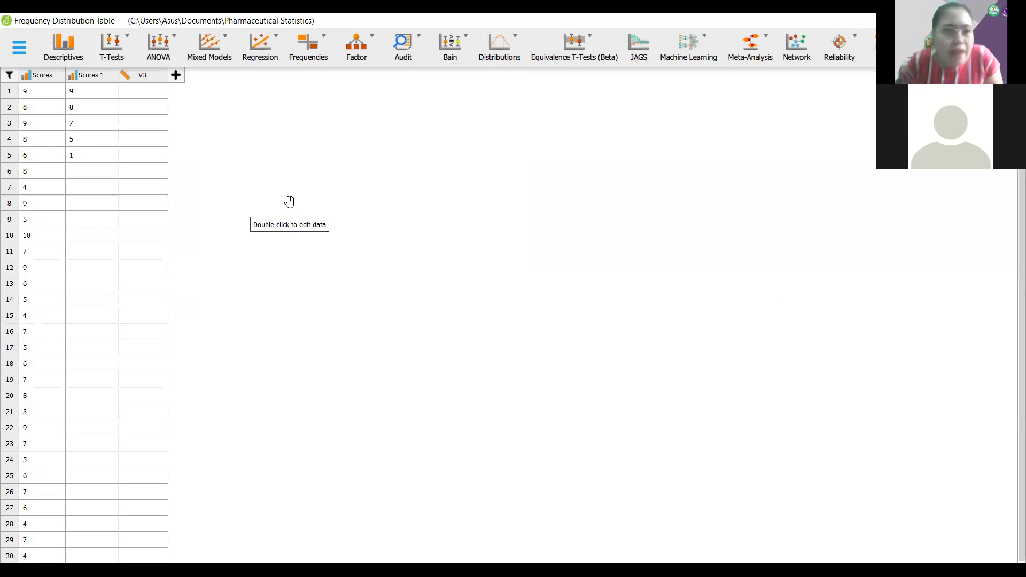
pyautogui.click(74, 43)
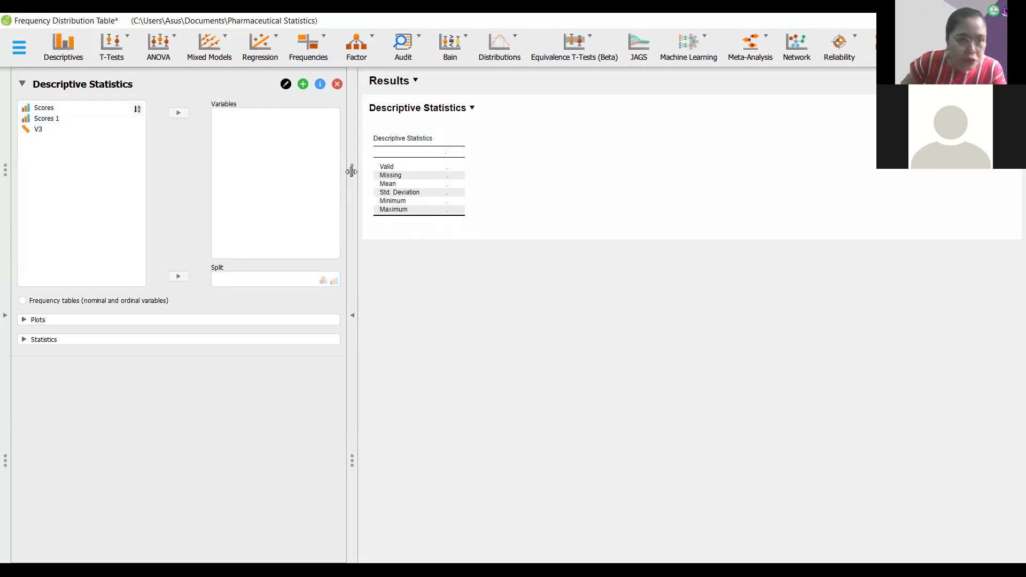
pyautogui.click(55, 119)
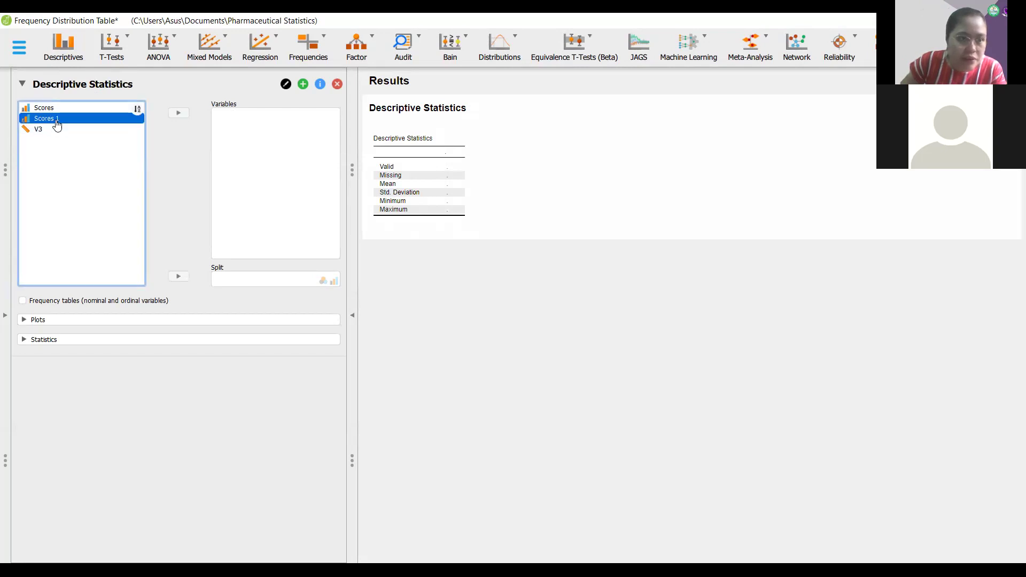
pyautogui.click(20, 51)
pyautogui.click(653, 304)
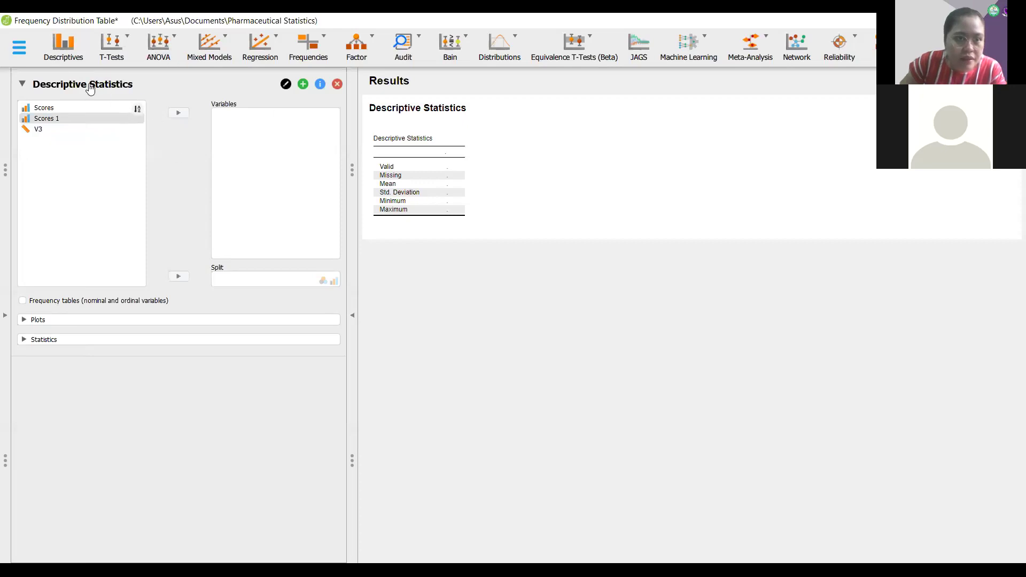
pyautogui.click(337, 84)
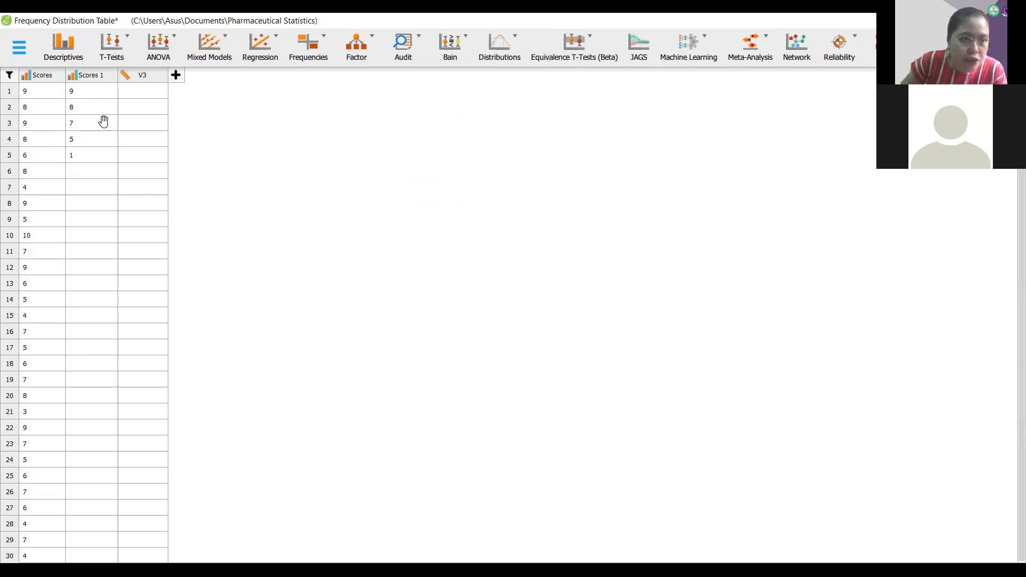
# - Create a Descriptive Statistics analysis with Scores 1 as its variable
pyautogui.click(60, 42)
pyautogui.click(47, 118)
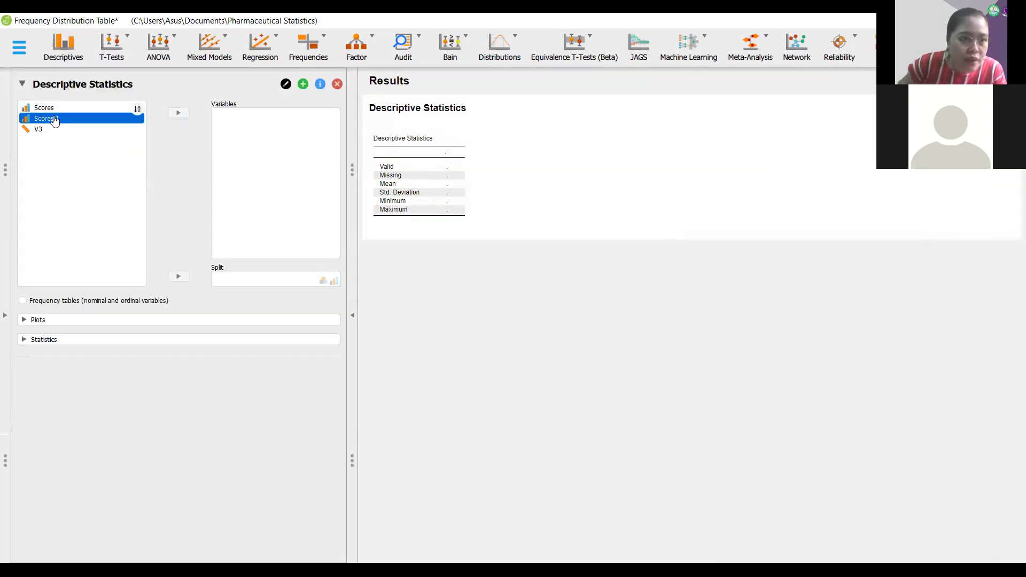
pyautogui.click(180, 114)
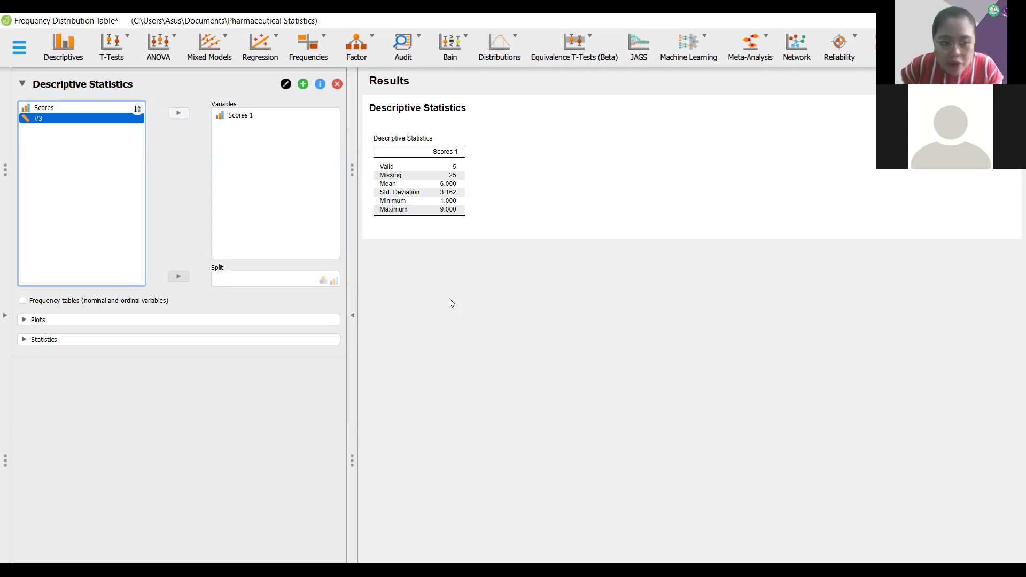
# - Add the median, mode and range to the descriptive statistics of Scores 1
pyautogui.click(251, 342)
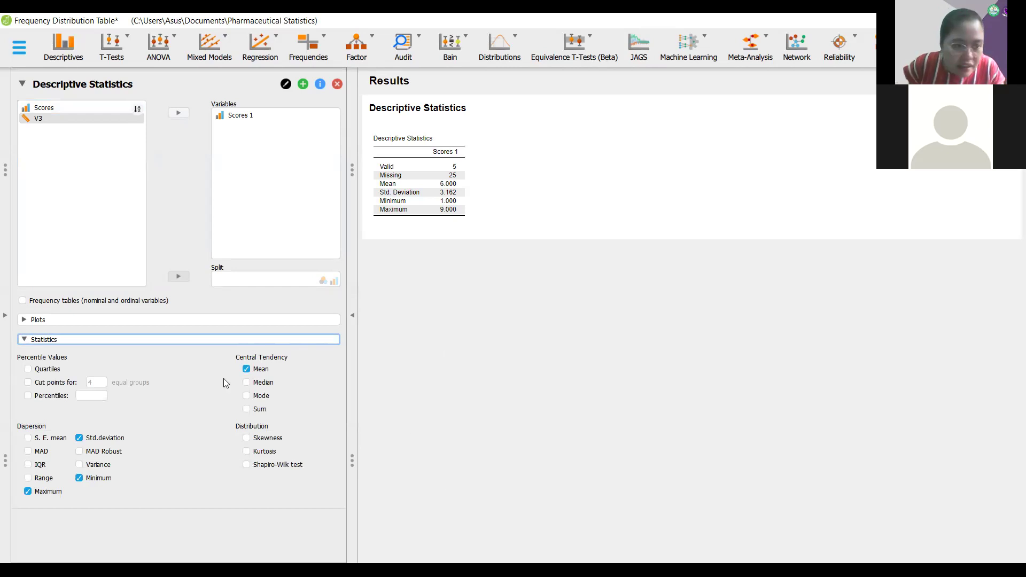
pyautogui.click(157, 344)
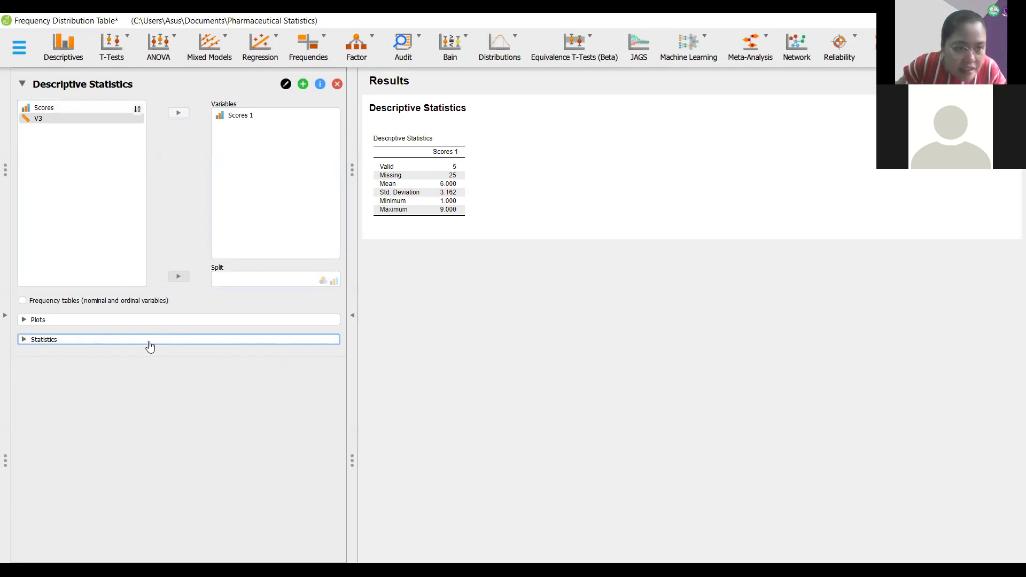
pyautogui.click(150, 344)
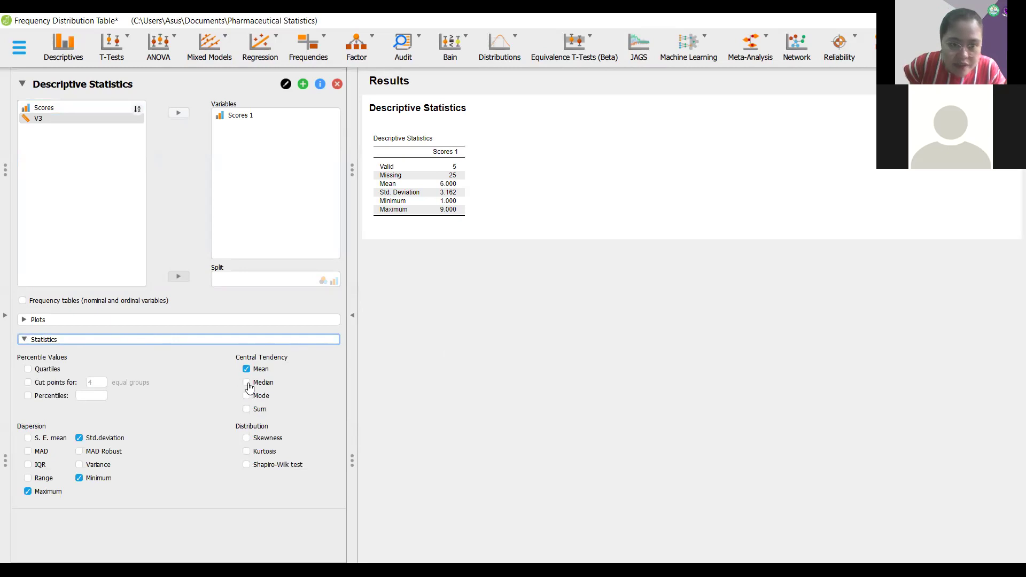
pyautogui.click(247, 383)
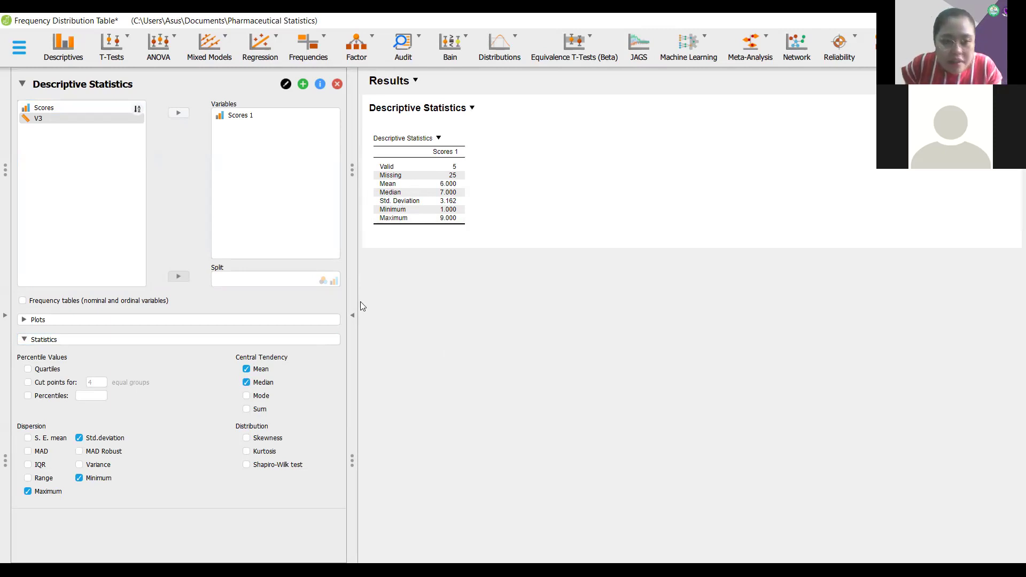
pyautogui.click(247, 396)
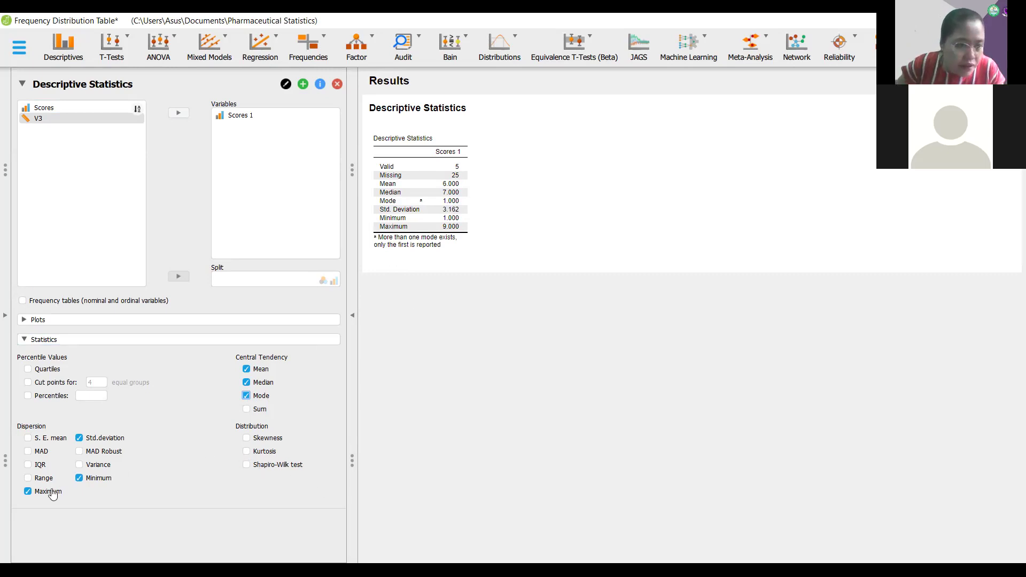
pyautogui.click(29, 479)
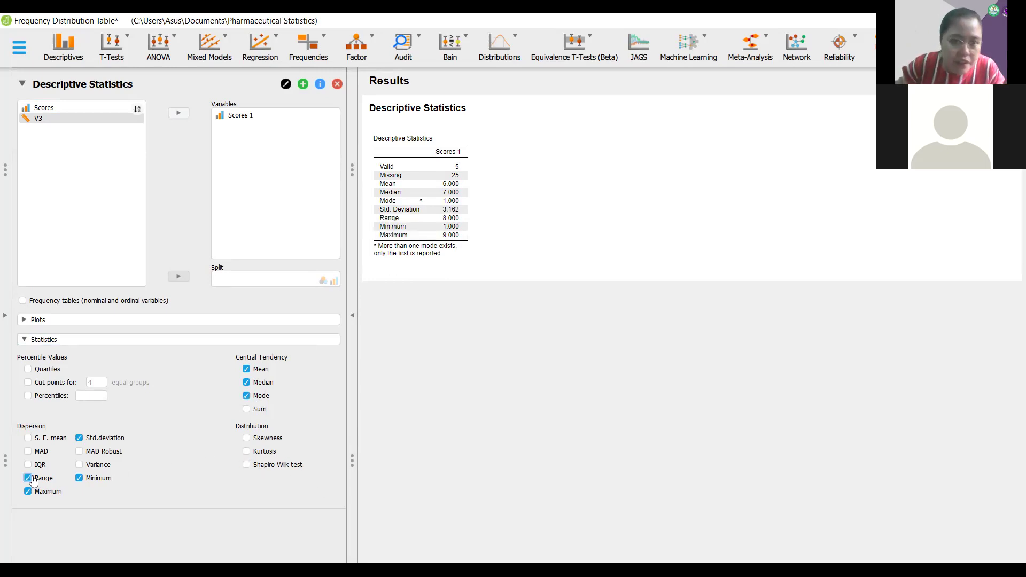